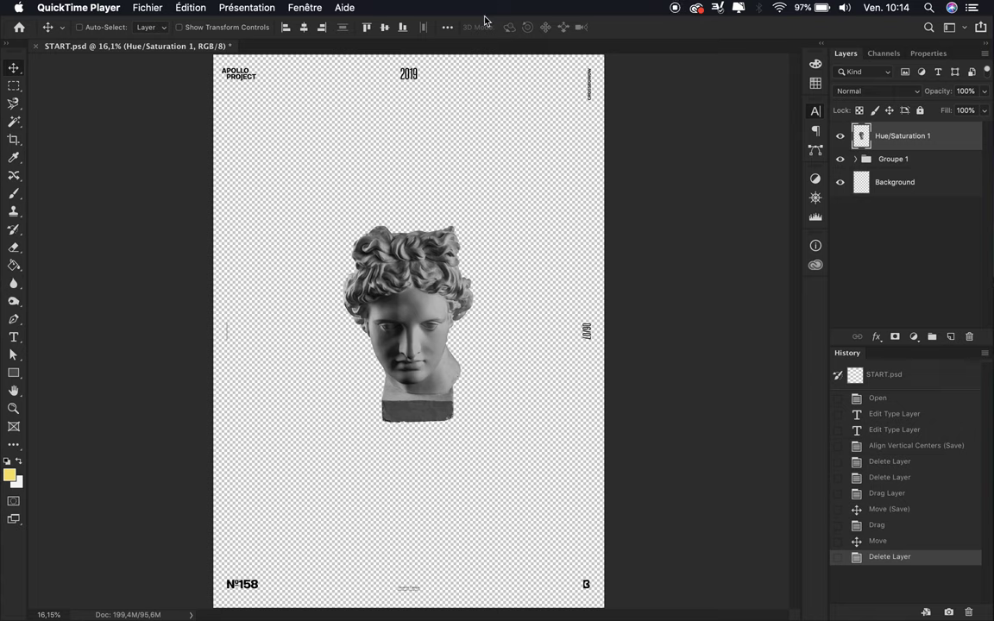
Step: Draw a dark full-canvas rectangle and send it to the bottom of the layer stack
{"action": "left_click", "coordinate": [815, 83]}
{"action": "key", "text": "d"}
{"action": "left_click_drag", "start_coordinate": [256, 115], "coordinate": [562, 549]}
{"action": "left_click_drag", "start_coordinate": [892, 186], "coordinate": [893, 130]}
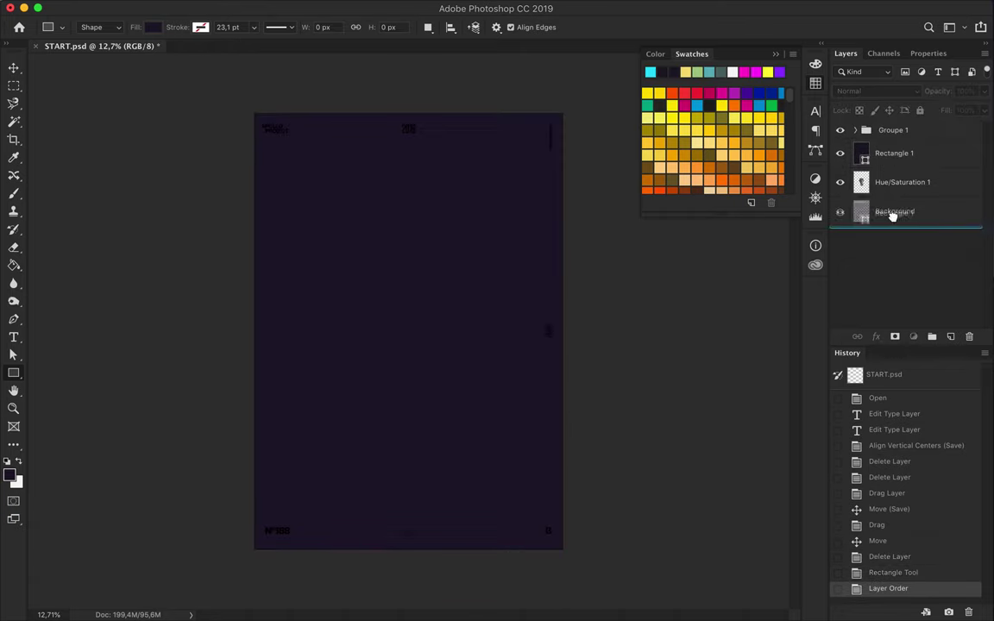
{"action": "left_click_drag", "start_coordinate": [893, 216], "coordinate": [892, 226]}
Step: Change the poster's text layers to yellow
{"action": "left_click", "coordinate": [855, 130]}
{"action": "key", "text": "v"}
{"action": "key", "text": "t"}
{"action": "left_click", "coordinate": [687, 72]}
{"action": "left_click", "coordinate": [561, 27]}
{"action": "left_click", "coordinate": [825, 159]}
Step: Brush the thin line marks yellow inside their selection, then deselect and zoom in
{"action": "key", "text": "b"}
{"action": "scroll", "coordinate": [905, 224], "scroll_direction": "up", "scroll_amount": 3}
{"action": "left_click", "coordinate": [872, 198], "text": "ctrl"}
{"action": "mouse_move", "coordinate": [491, 473]}
{"action": "left_mouse_down"}
{"action": "mouse_move", "coordinate": [221, 488]}
{"action": "mouse_move", "coordinate": [519, 485]}
{"action": "left_mouse_up"}
{"action": "key", "text": "m"}
{"action": "key", "text": "ctrl+d"}
{"action": "key", "text": "ctrl+plus"}
Step: Select the statue layer, then the background rectangle layer
{"action": "key", "text": "v"}
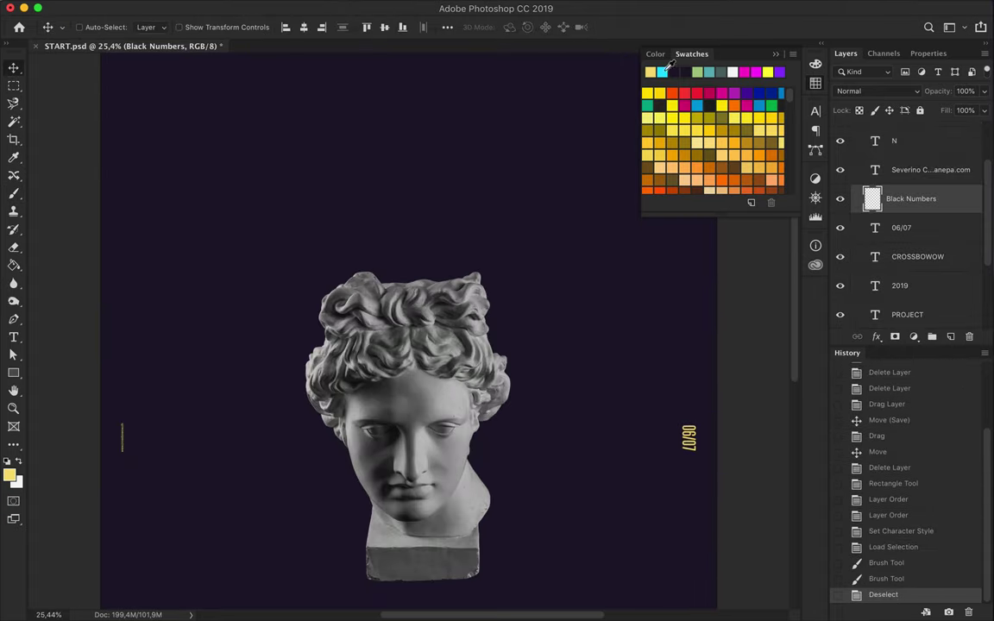
{"action": "scroll", "coordinate": [442, 216], "scroll_direction": "down", "scroll_amount": 2}
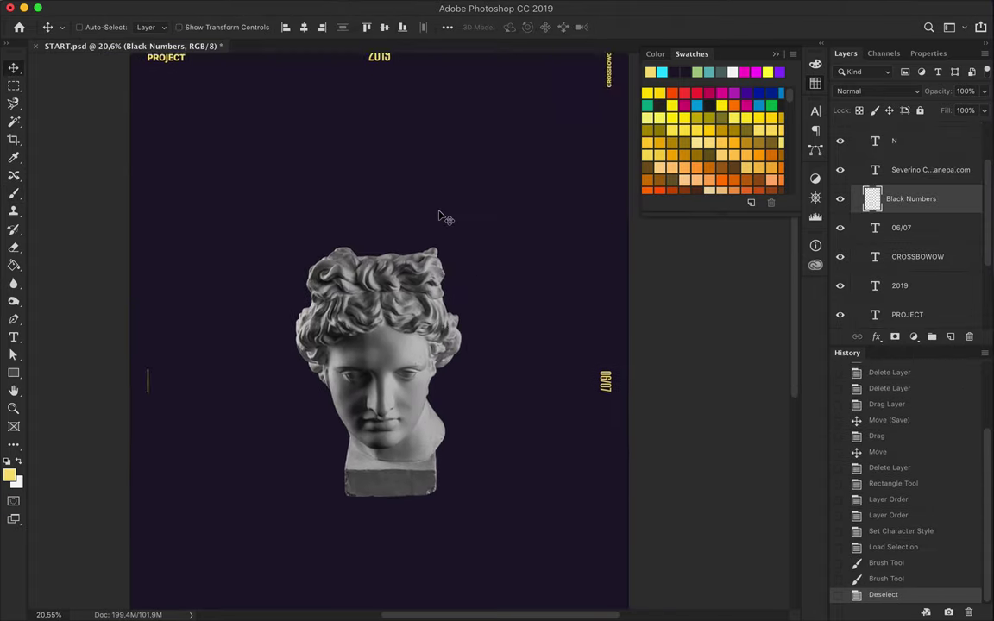
{"action": "left_click", "coordinate": [369, 316], "text": "ctrl"}
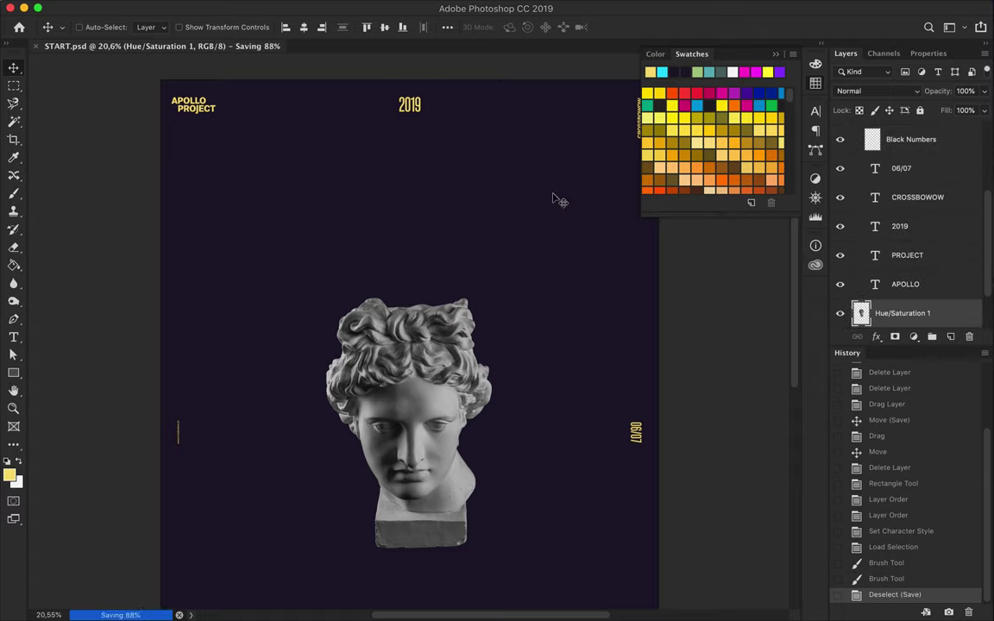
{"action": "left_click", "coordinate": [518, 291], "text": "ctrl"}
Step: Change the rectangle's fill to a deep navy in the Color Picker
{"action": "key", "text": "u"}
{"action": "left_click", "coordinate": [136, 27]}
{"action": "left_click", "coordinate": [271, 54]}
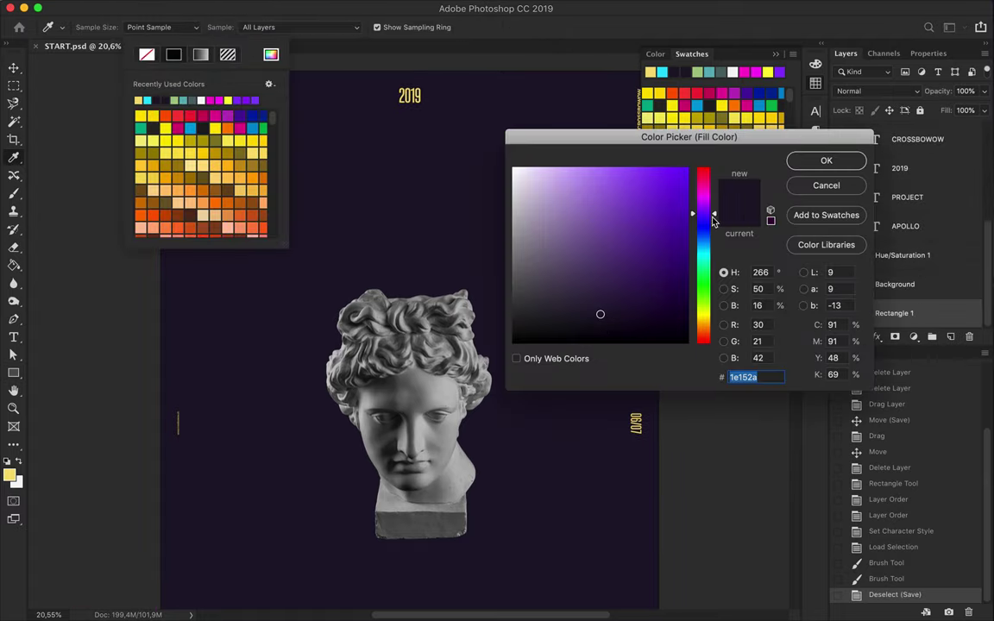
{"action": "key", "text": "Return"}
{"action": "scroll", "coordinate": [706, 358], "scroll_direction": "down", "scroll_amount": 1}
Step: Move the statue lower on the poster with Free Transform
{"action": "left_click", "coordinate": [501, 337], "text": "ctrl"}
{"action": "key", "text": "ctrl+t"}
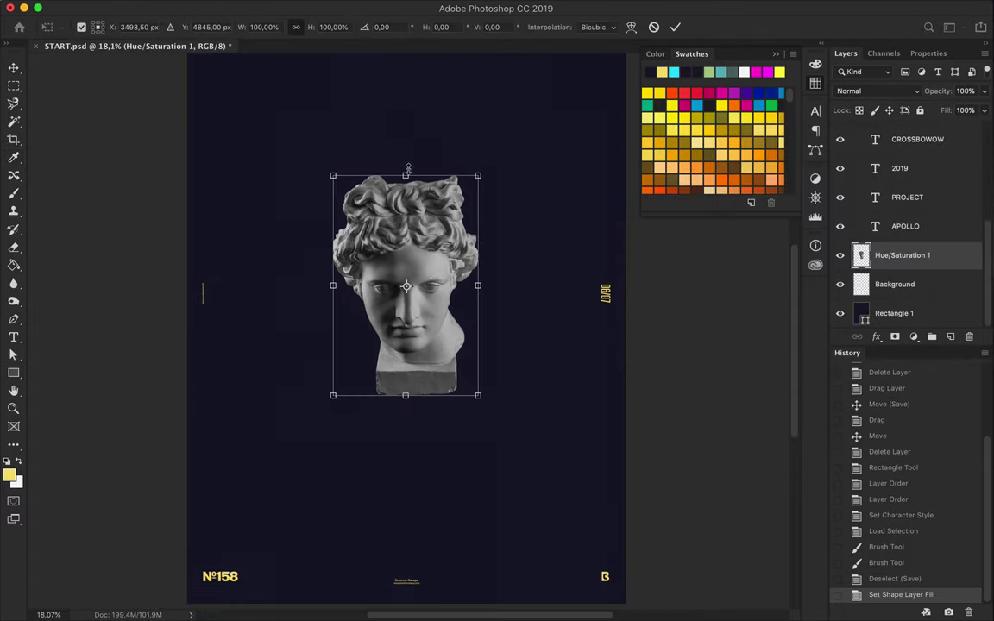
{"action": "left_click", "coordinate": [263, 27]}
{"action": "key", "text": "Return"}
{"action": "left_click_drag", "start_coordinate": [391, 184], "coordinate": [392, 224]}
{"action": "scroll", "coordinate": [392, 224], "scroll_direction": "down", "scroll_amount": 1}
Step: Duplicate the statue layer and delete its left half, keeping the right half
{"action": "key", "text": "m"}
{"action": "left_click_drag", "start_coordinate": [301, 182], "coordinate": [413, 477]}
{"action": "key", "text": "ctrl+j"}
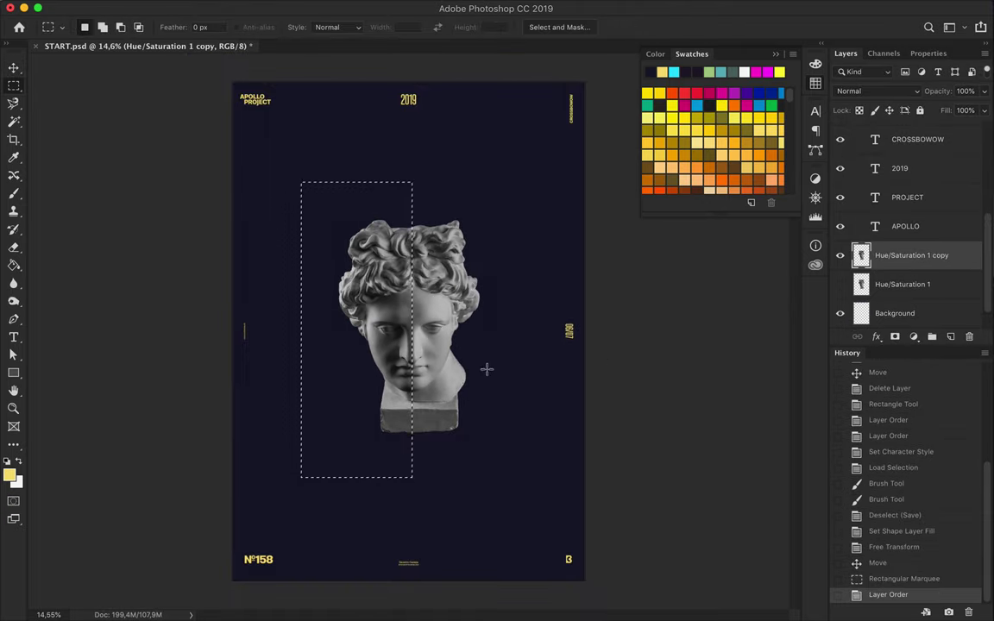
{"action": "key", "text": "Delete"}
{"action": "key", "text": "ctrl+d"}
Step: Type APOLLO on the poster and enlarge it
{"action": "key", "text": "t"}
{"action": "left_click", "coordinate": [302, 229]}
{"action": "type", "text": "APOLLO"}
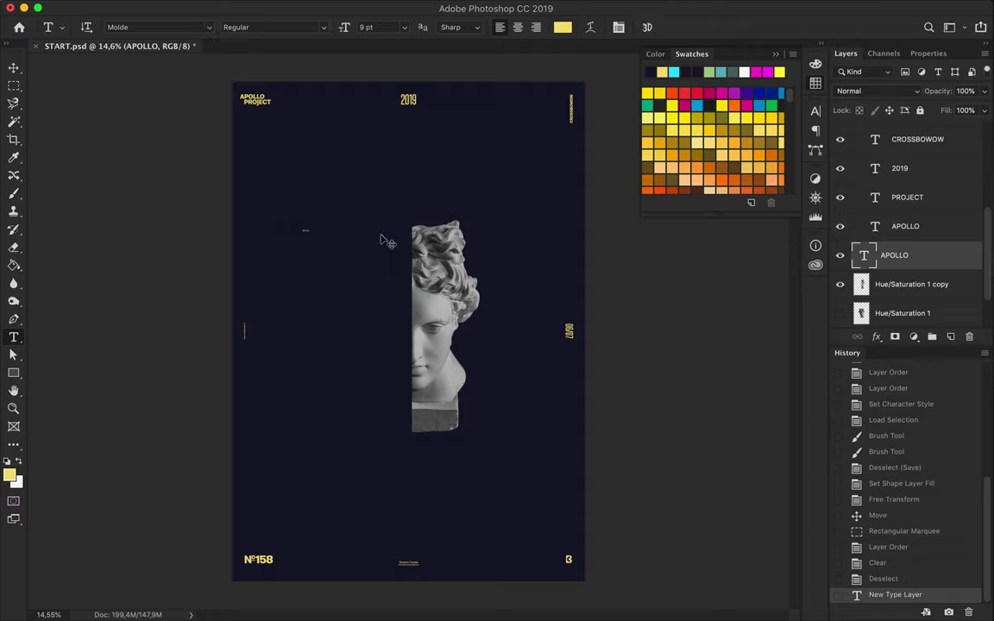
{"action": "key", "text": "ctrl+t"}
{"action": "key", "text": "Return"}
{"action": "key", "text": "v"}
{"action": "left_click_drag", "start_coordinate": [470, 186], "coordinate": [457, 176]}
Step: Set APOLLO's font style to Medium Italic
{"action": "key", "text": "t"}
{"action": "left_click", "coordinate": [259, 27]}
{"action": "key", "text": "Down"}
{"action": "key", "text": "Down"}
{"action": "key", "text": "Down"}
{"action": "key", "text": "Down"}
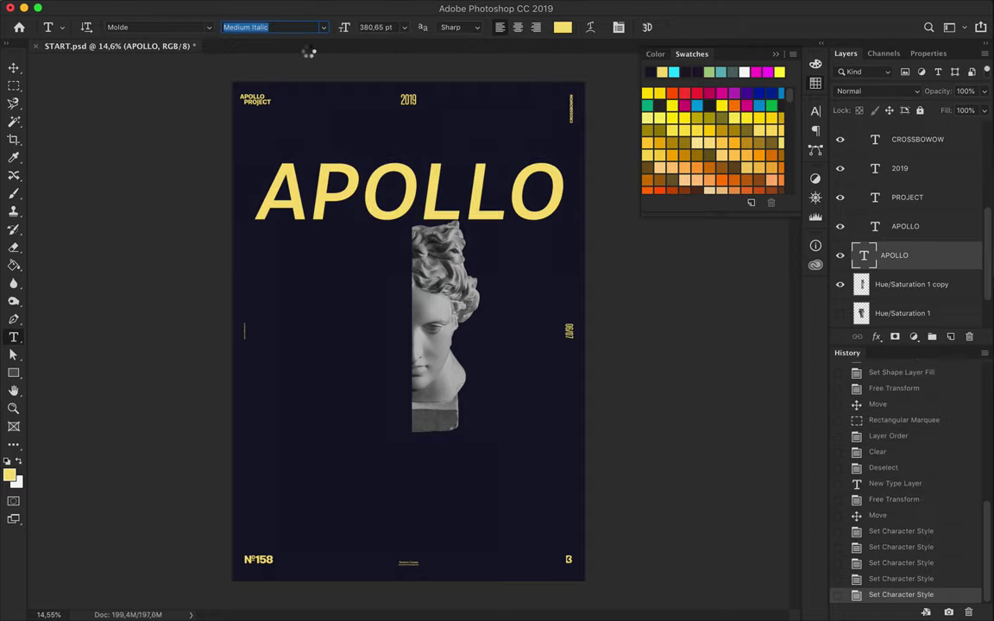
{"action": "key", "text": "Down"}
Step: Rotate APOLLO to run vertically and place it left of the statue
{"action": "key", "text": "v"}
{"action": "key", "text": "ctrl+t"}
{"action": "left_click_drag", "start_coordinate": [308, 54], "coordinate": [328, 95]}
{"action": "mouse_move", "coordinate": [420, 158]}
{"action": "left_mouse_down"}
{"action": "mouse_move", "coordinate": [372, 188]}
{"action": "mouse_move", "coordinate": [385, 188]}
{"action": "left_mouse_up"}
{"action": "key", "text": "Return"}
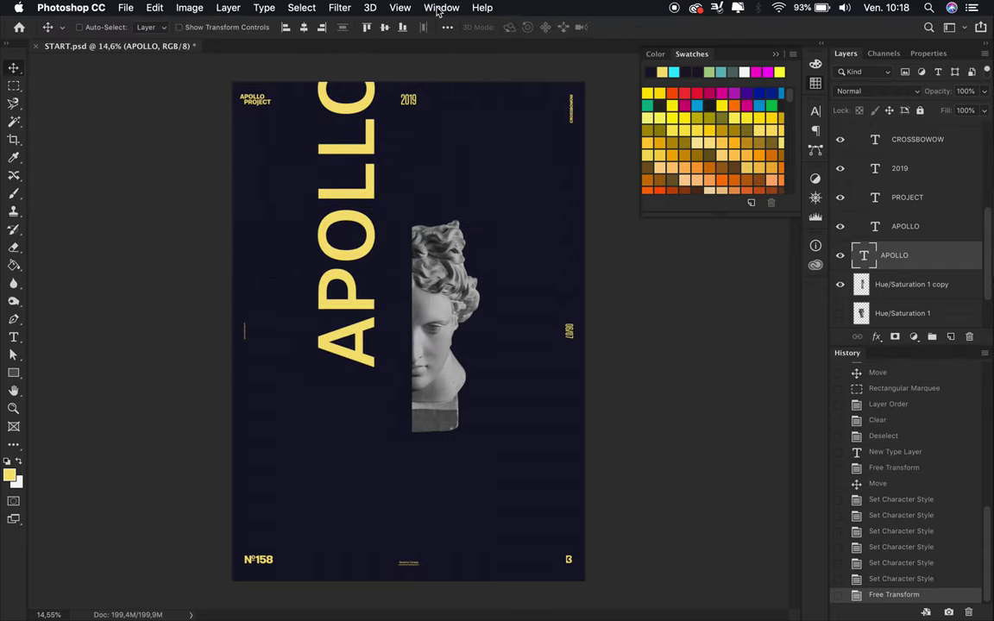
{"action": "left_click", "coordinate": [399, 8]}
{"action": "left_click", "coordinate": [421, 401]}
Step: Add a 12-column, 22-row guide layout and lock the guides
{"action": "key", "text": "Up"}
{"action": "key", "text": "Up"}
{"action": "key", "text": "Up"}
{"action": "key", "text": "Up"}
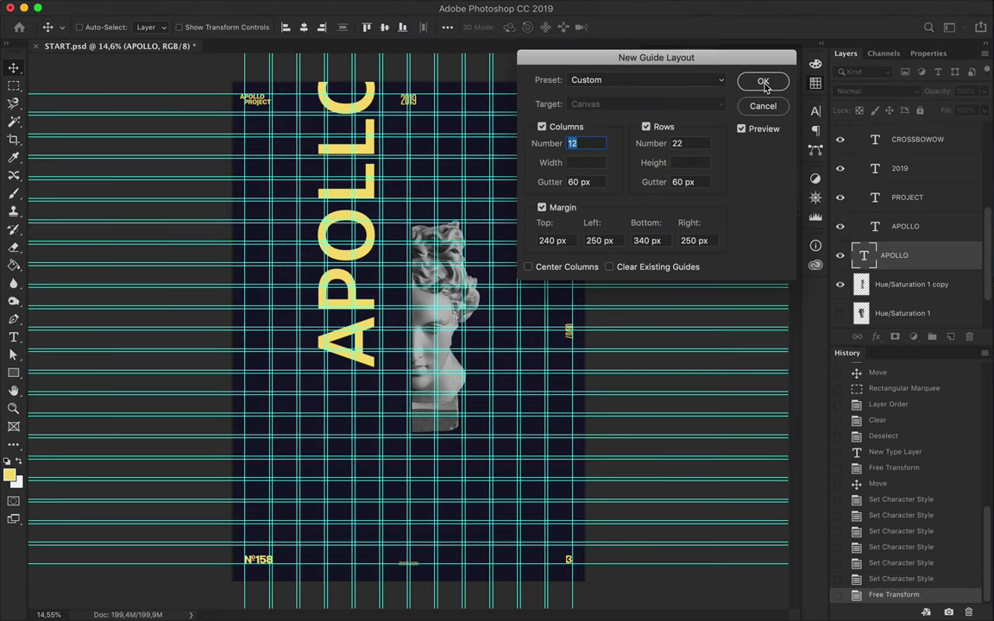
{"action": "left_click", "coordinate": [753, 88]}
{"action": "left_click", "coordinate": [399, 8]}
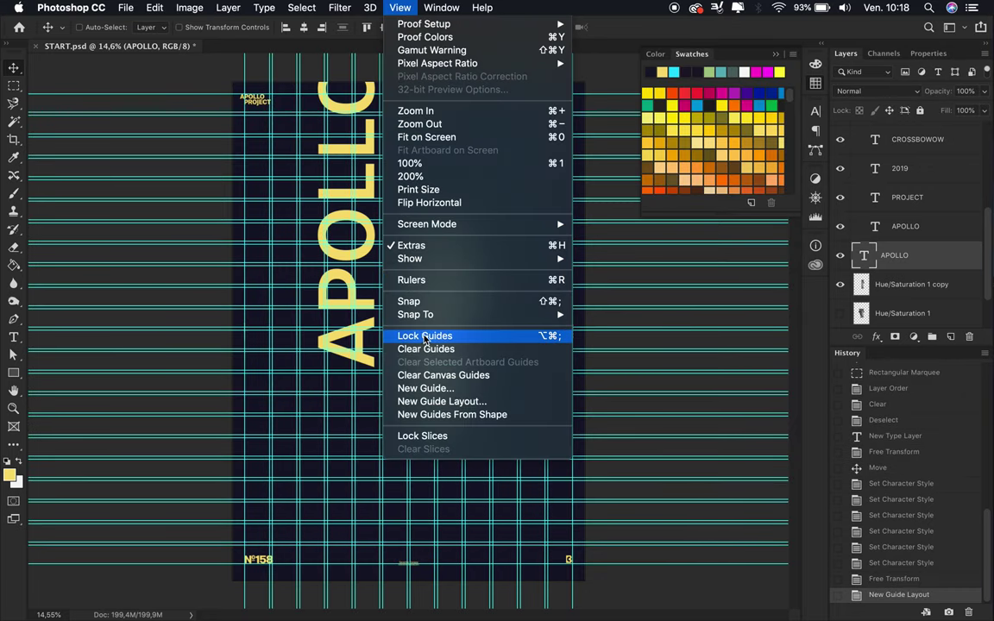
{"action": "left_click", "coordinate": [424, 337]}
Step: Scale and position the vertical APOLLO to fit the guide grid
{"action": "left_click_drag", "start_coordinate": [348, 291], "coordinate": [357, 309]}
{"action": "key", "text": "ctrl+t"}
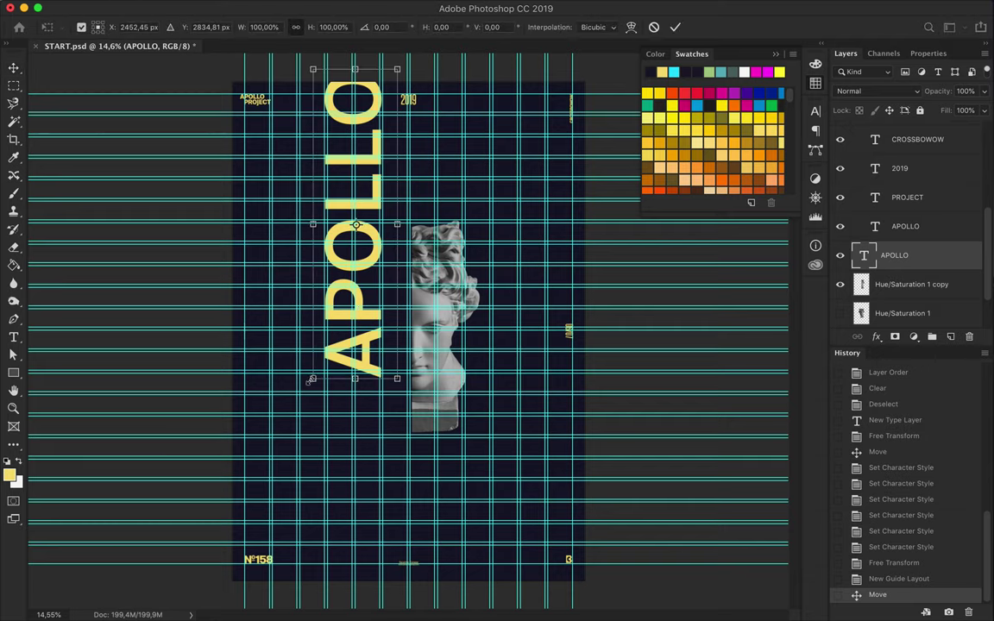
{"action": "left_click_drag", "start_coordinate": [309, 388], "coordinate": [297, 421]}
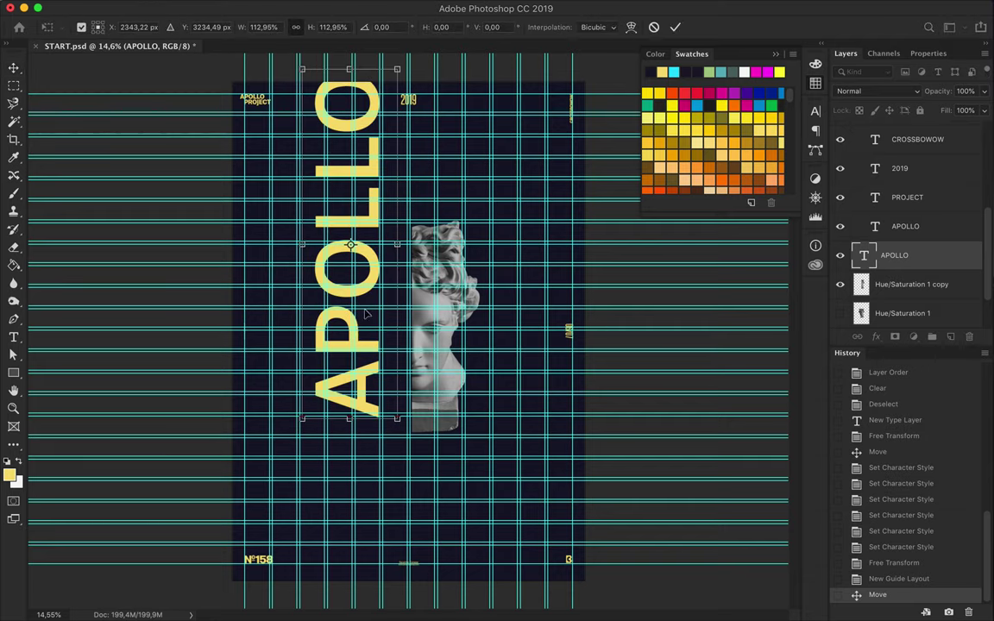
{"action": "mouse_move", "coordinate": [354, 322]}
{"action": "left_mouse_down"}
{"action": "mouse_move", "coordinate": [350, 212]}
{"action": "mouse_move", "coordinate": [348, 226]}
{"action": "left_mouse_up"}
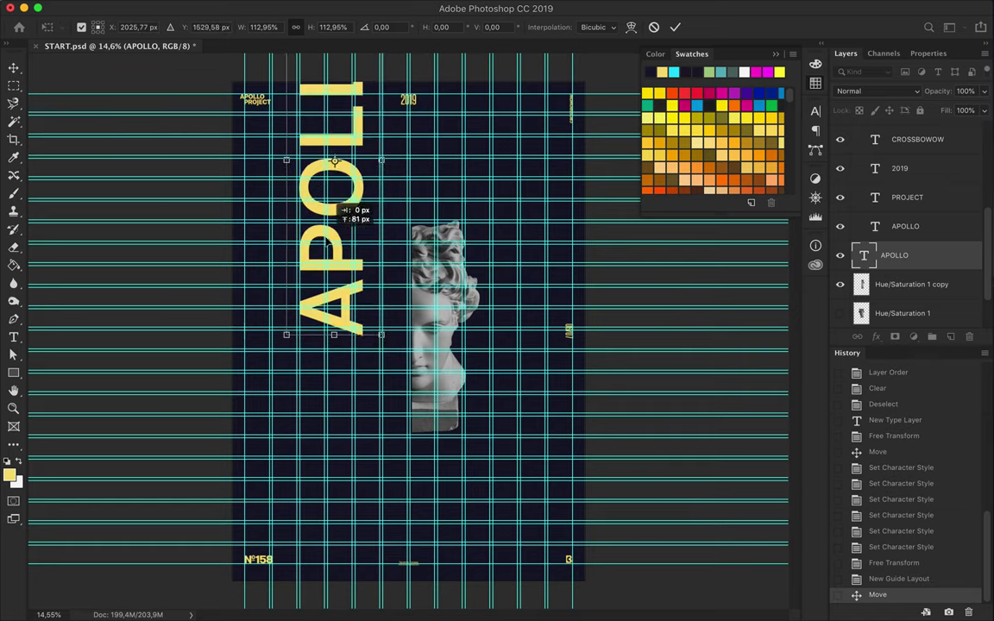
{"action": "left_click_drag", "start_coordinate": [345, 237], "coordinate": [354, 237]}
{"action": "key", "text": "Return"}
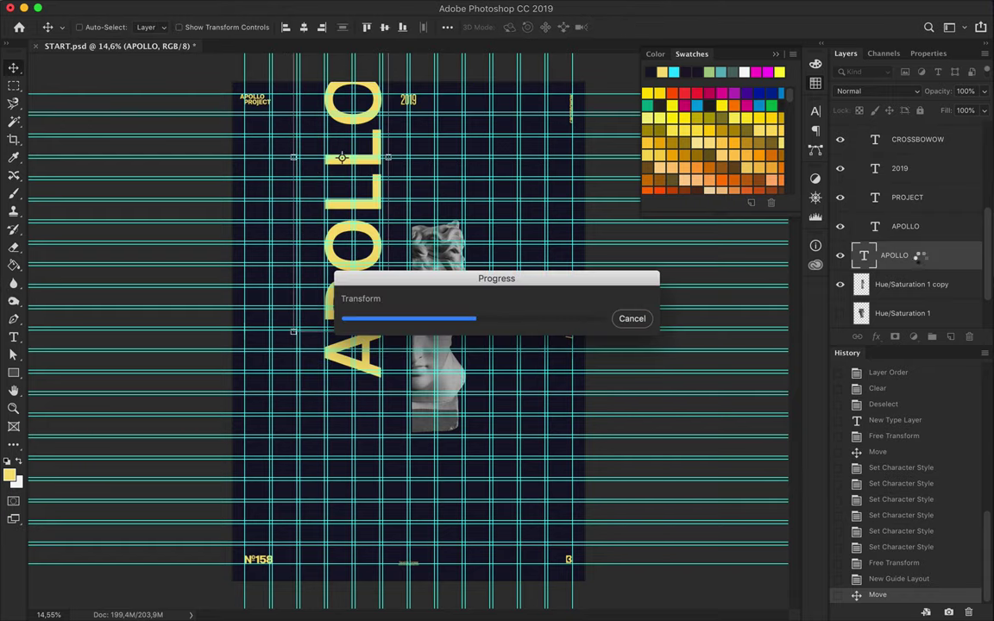
Step: Make APOLLO a smart object, hide the guides, and stretch it taller
{"action": "right_click", "coordinate": [921, 261]}
{"action": "left_click", "coordinate": [762, 390]}
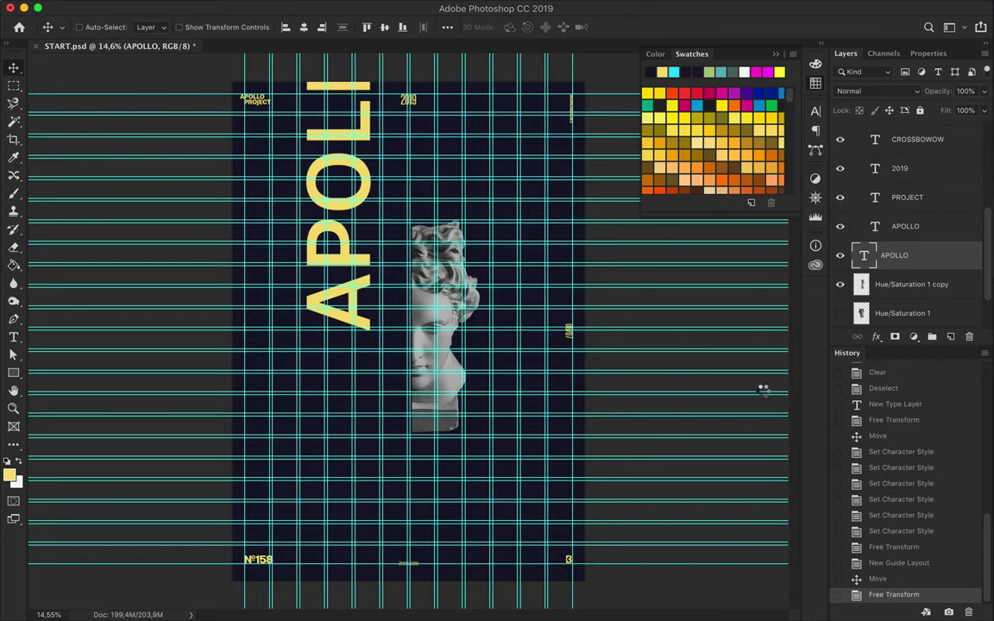
{"action": "key", "text": "ctrl+semicolon"}
{"action": "key", "text": "ctrl+t"}
{"action": "left_click_drag", "start_coordinate": [339, 331], "coordinate": [339, 427]}
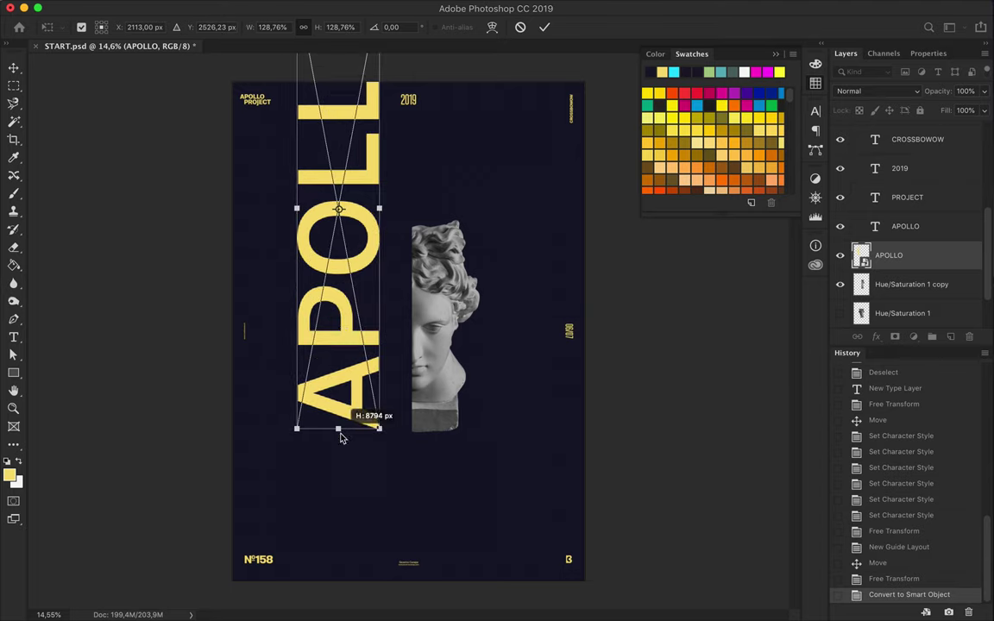
Step: Nudge the enlarged APOLLO up and slide the half statue against it
{"action": "key", "text": "Return"}
{"action": "left_click_drag", "start_coordinate": [349, 338], "coordinate": [352, 316]}
{"action": "left_click_drag", "start_coordinate": [433, 321], "coordinate": [416, 297]}
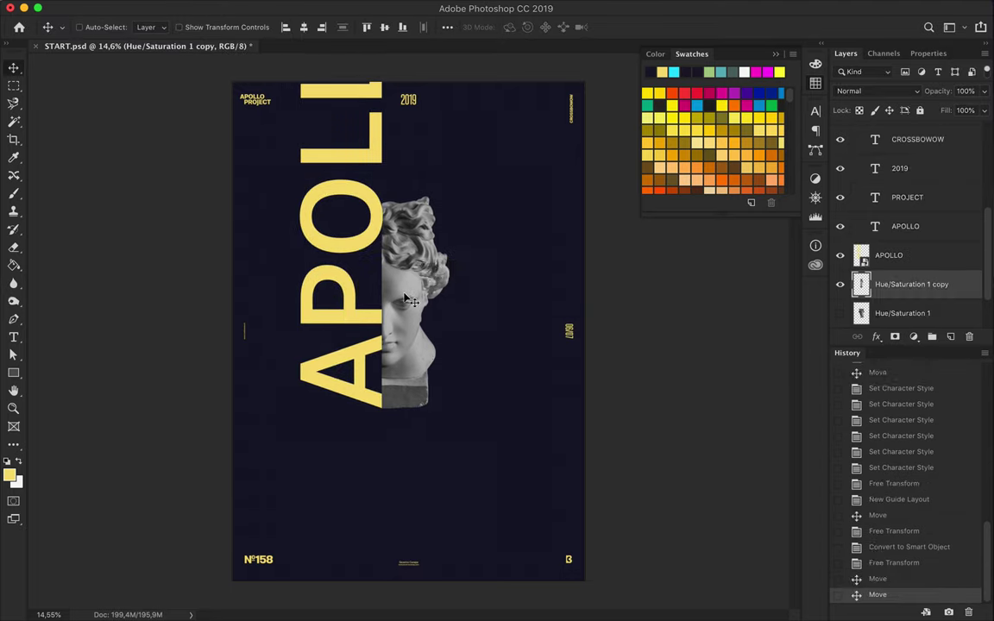
{"action": "left_click", "coordinate": [354, 315]}
{"action": "key", "text": "shift+Up"}
Step: Alt-drag an APOLLO copy to the lower right and rotate another copy horizontally
{"action": "left_click_drag", "start_coordinate": [395, 311], "coordinate": [526, 505]}
{"action": "left_click_drag", "start_coordinate": [472, 404], "coordinate": [391, 365]}
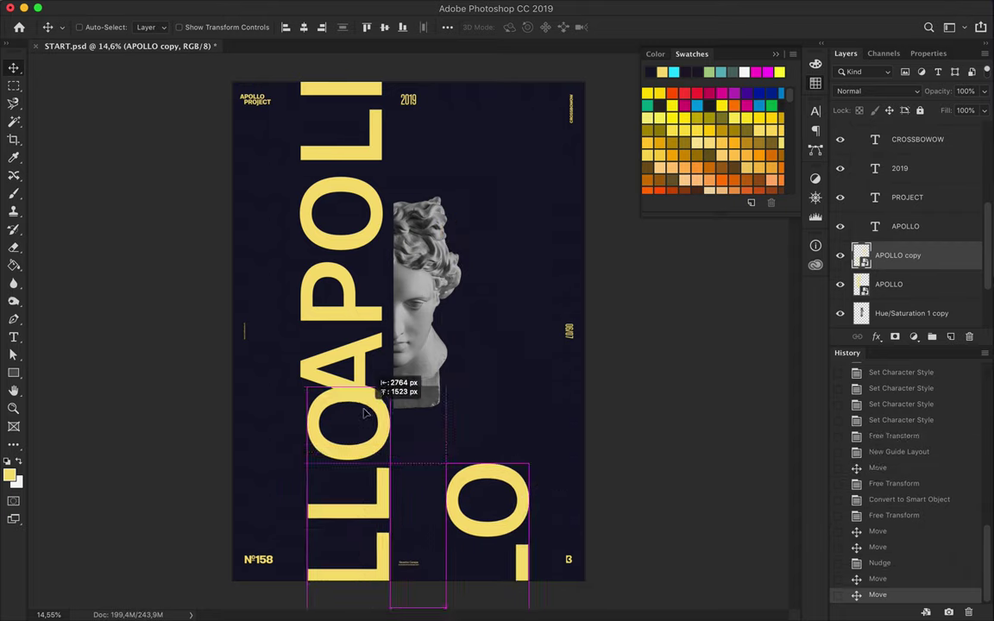
{"action": "key", "text": "ctrl+t"}
{"action": "left_click_drag", "start_coordinate": [655, 448], "coordinate": [498, 410]}
{"action": "key", "text": "Return"}
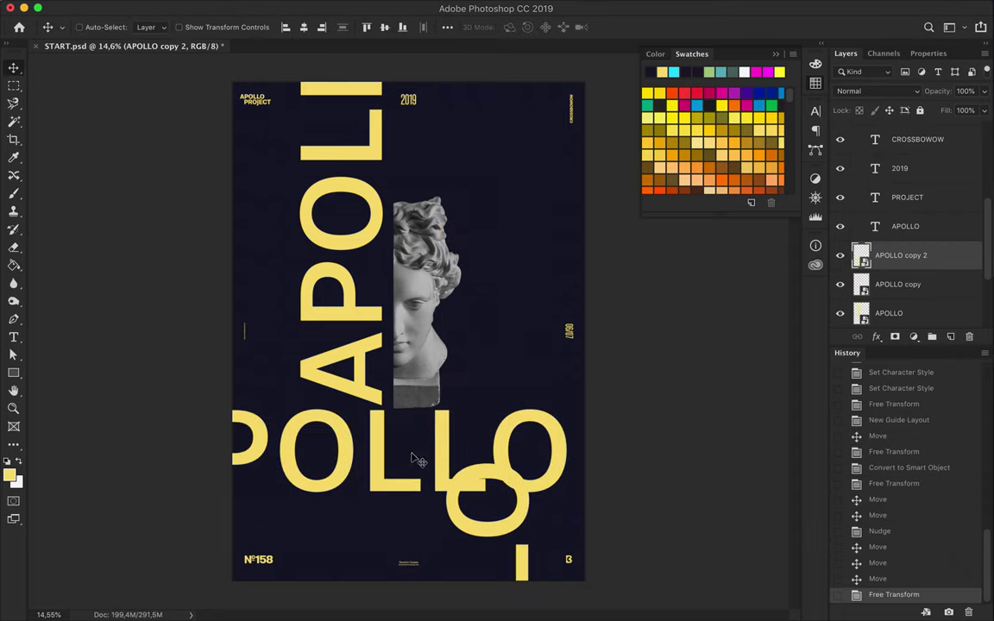
Step: Cancel an empty text box and delete the horizontal APOLLO copy
{"action": "key", "text": "t"}
{"action": "left_click", "coordinate": [414, 452]}
{"action": "key", "text": "Escape"}
{"action": "key", "text": "v"}
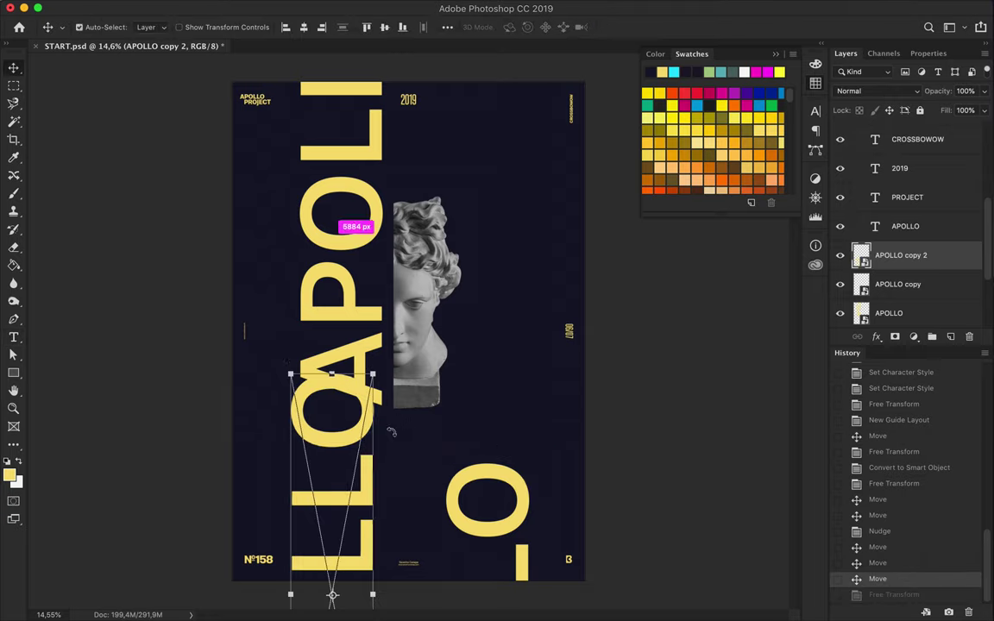
{"action": "key", "text": "Delete"}
{"action": "key", "text": "t"}
{"action": "left_click", "coordinate": [390, 477]}
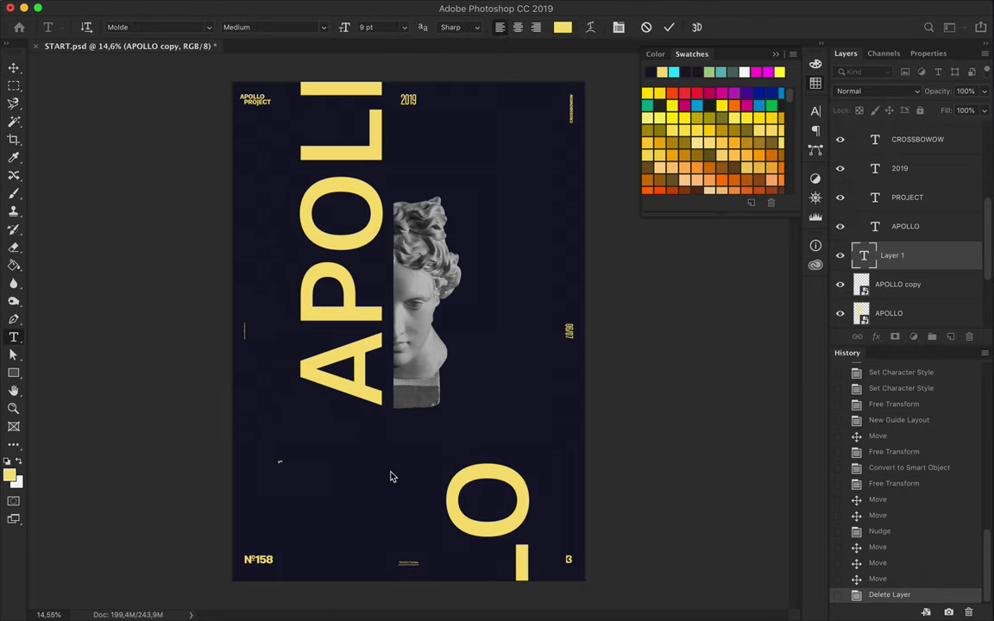
Step: Scale up 365° and shift it left to bleed off the lower-left edge
{"action": "key", "text": "Escape"}
{"action": "key", "text": "ctrl+t"}
{"action": "left_click_drag", "start_coordinate": [458, 462], "coordinate": [452, 462]}
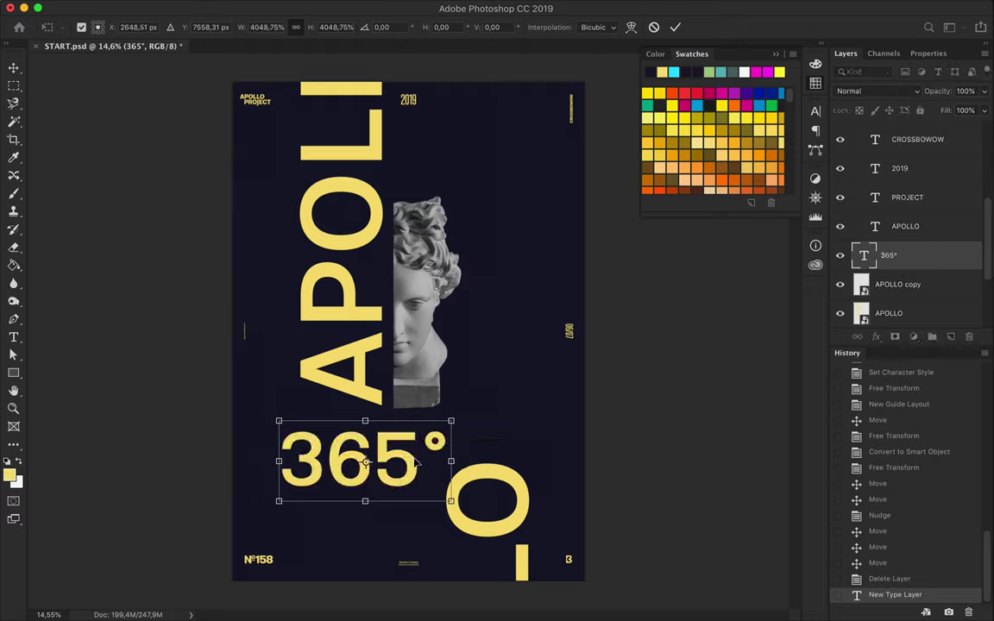
{"action": "left_click_drag", "start_coordinate": [384, 438], "coordinate": [332, 438]}
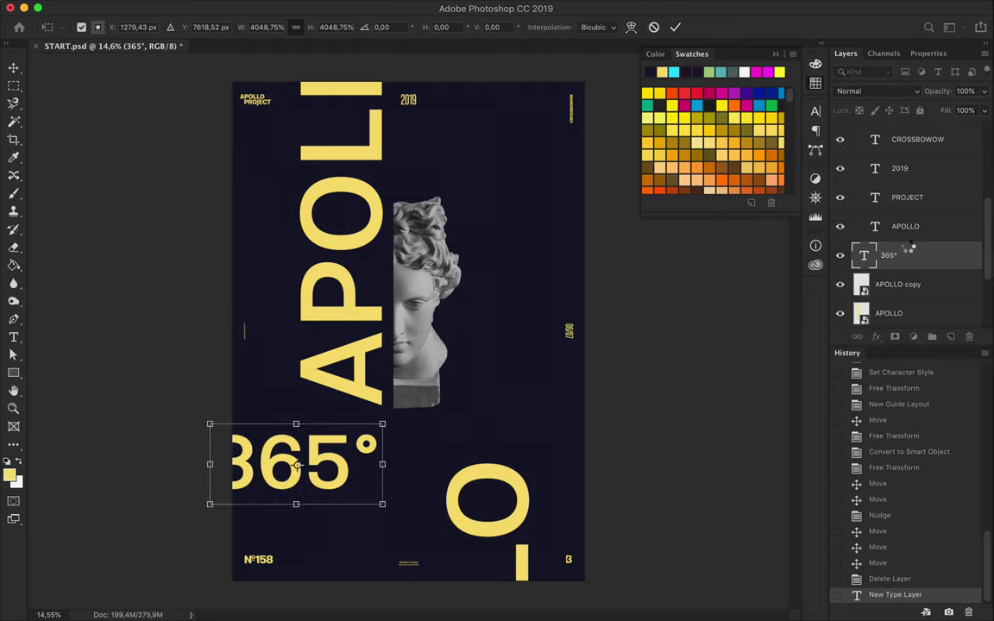
{"action": "key", "text": "Return"}
Step: Convert 365° to a smart object and enlarge it further
{"action": "right_click", "coordinate": [913, 259]}
{"action": "left_click", "coordinate": [828, 415]}
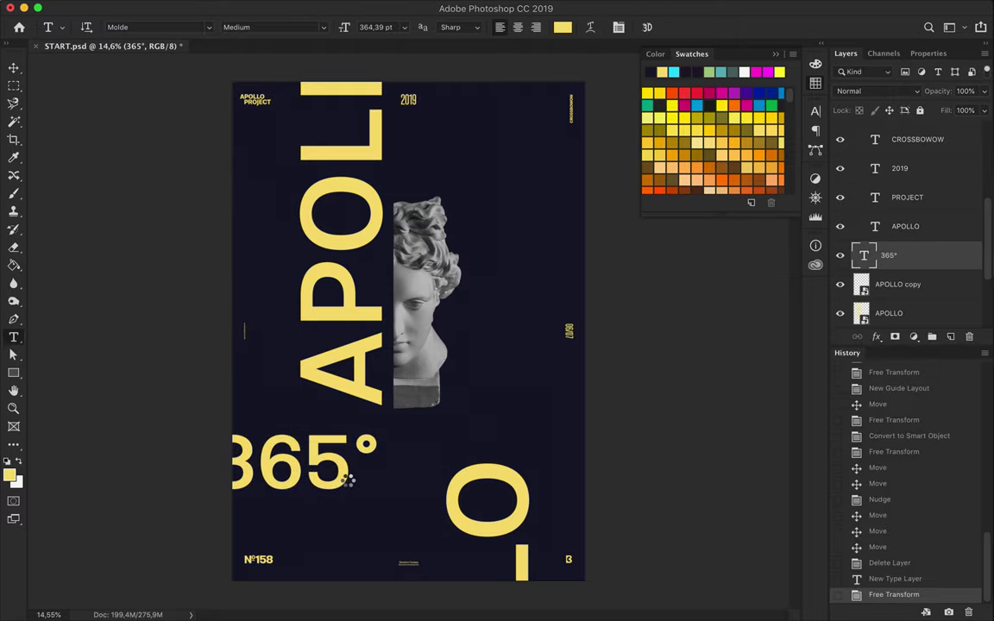
{"action": "key", "text": "ctrl+t"}
{"action": "left_click_drag", "start_coordinate": [379, 490], "coordinate": [396, 508]}
{"action": "key", "text": "Return"}
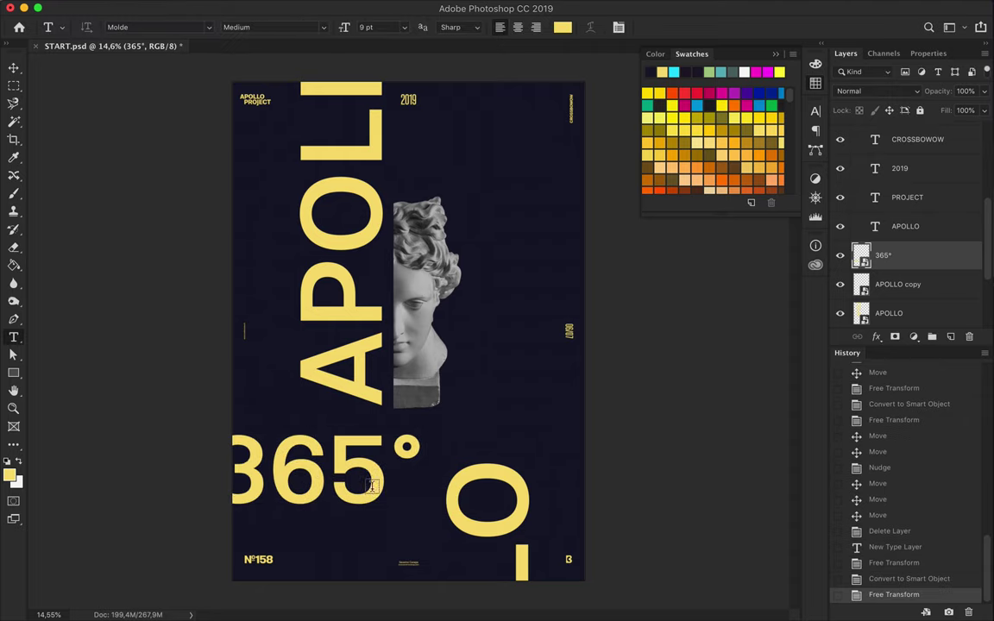
Step: Alt-drag a 365° copy onto the upper right edge and lower the original
{"action": "key", "text": "v"}
{"action": "left_click_drag", "start_coordinate": [241, 461], "coordinate": [591, 229]}
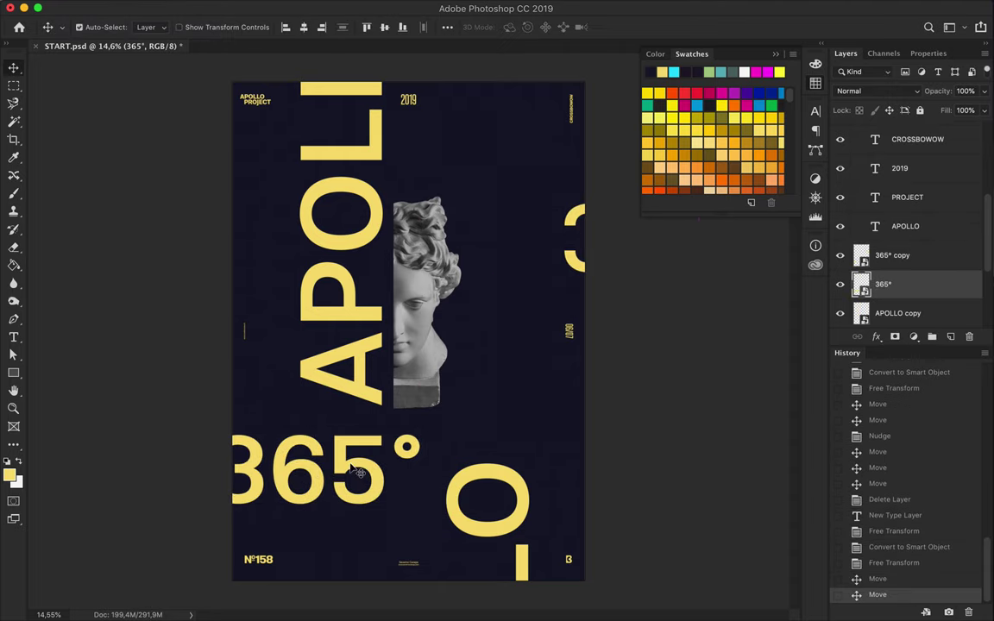
{"action": "left_click_drag", "start_coordinate": [356, 472], "coordinate": [355, 499]}
{"action": "left_click", "coordinate": [418, 259]}
Step: Move the full statue right, then copy its head and paste a scaled, rotated copy
{"action": "left_click_drag", "start_coordinate": [418, 259], "coordinate": [509, 294]}
{"action": "key", "text": "m"}
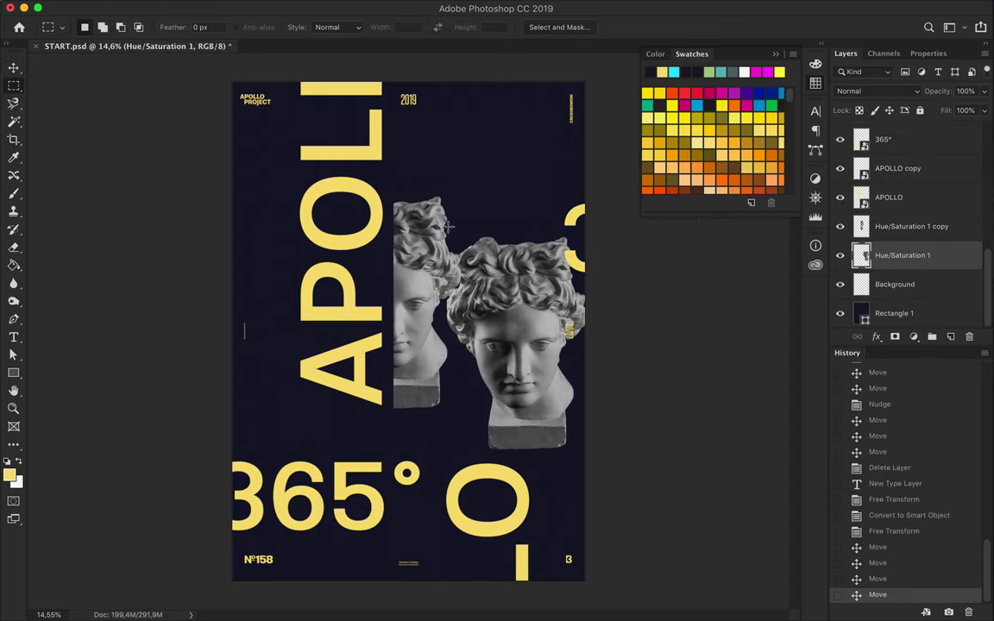
{"action": "key", "text": "ctrl+c"}
{"action": "key", "text": "ctrl+v"}
{"action": "mouse_move", "coordinate": [523, 472]}
{"action": "left_mouse_down"}
{"action": "mouse_move", "coordinate": [506, 373]}
{"action": "mouse_move", "coordinate": [281, 432]}
{"action": "left_mouse_up"}
{"action": "key", "text": "ctrl+t"}
{"action": "key", "text": "Return"}
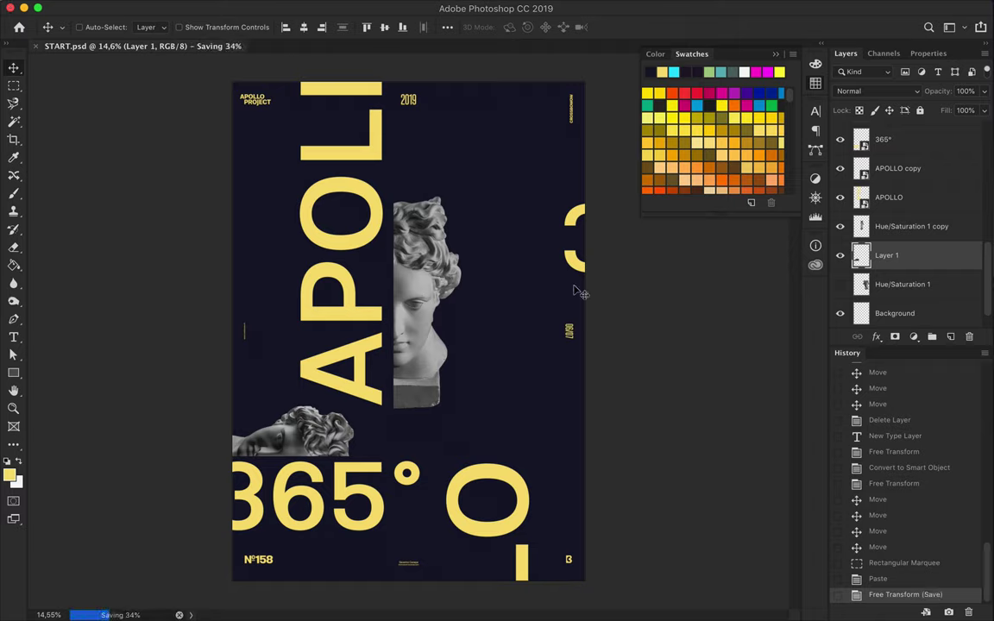
Step: Toggle head layer visibility, try moving the statue over APOLLO, then undo twice
{"action": "left_click", "coordinate": [911, 225]}
{"action": "left_click_drag", "start_coordinate": [839, 226], "coordinate": [839, 283]}
{"action": "left_click", "coordinate": [901, 284]}
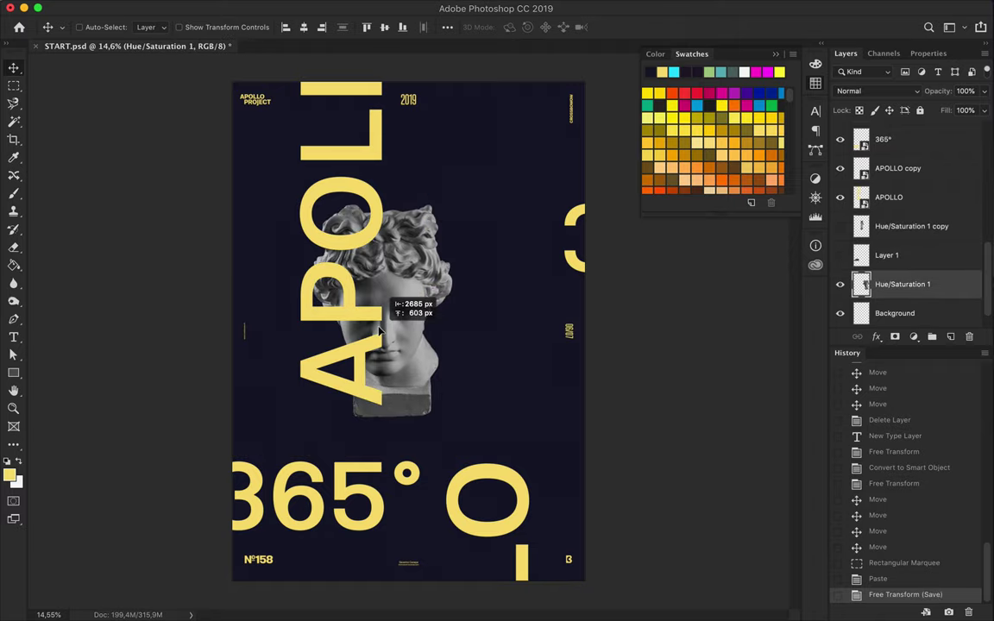
{"action": "left_click_drag", "start_coordinate": [509, 347], "coordinate": [414, 351]}
{"action": "key", "text": "ctrl+z"}
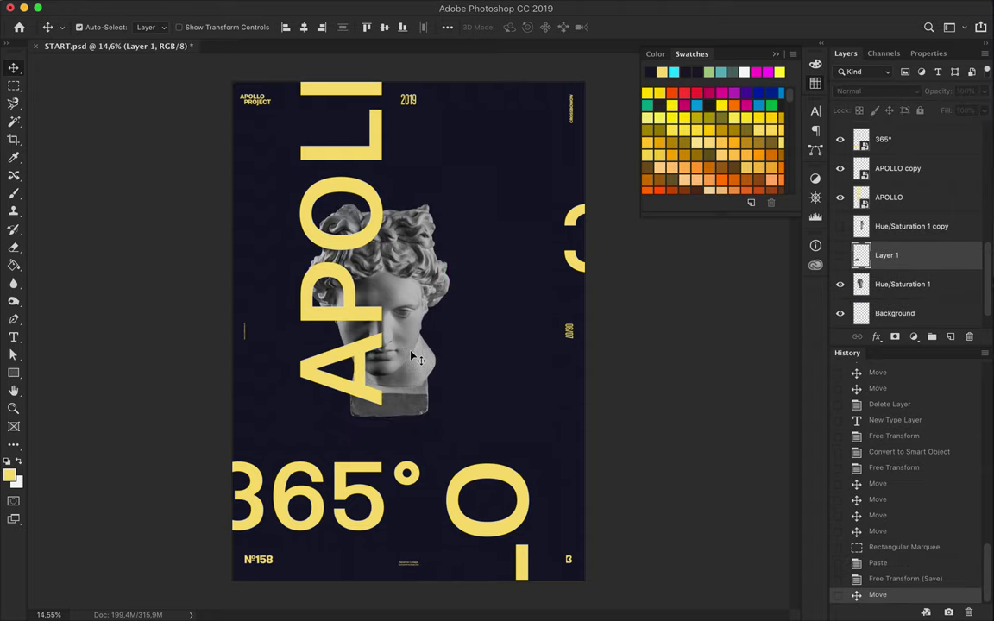
{"action": "key", "text": "ctrl+z"}
{"action": "key", "text": "ctrl+z"}
Step: Show the Hue/Saturation 1 copy head, paste the head strip, rotate 90° over 365°
{"action": "left_click", "coordinate": [839, 226]}
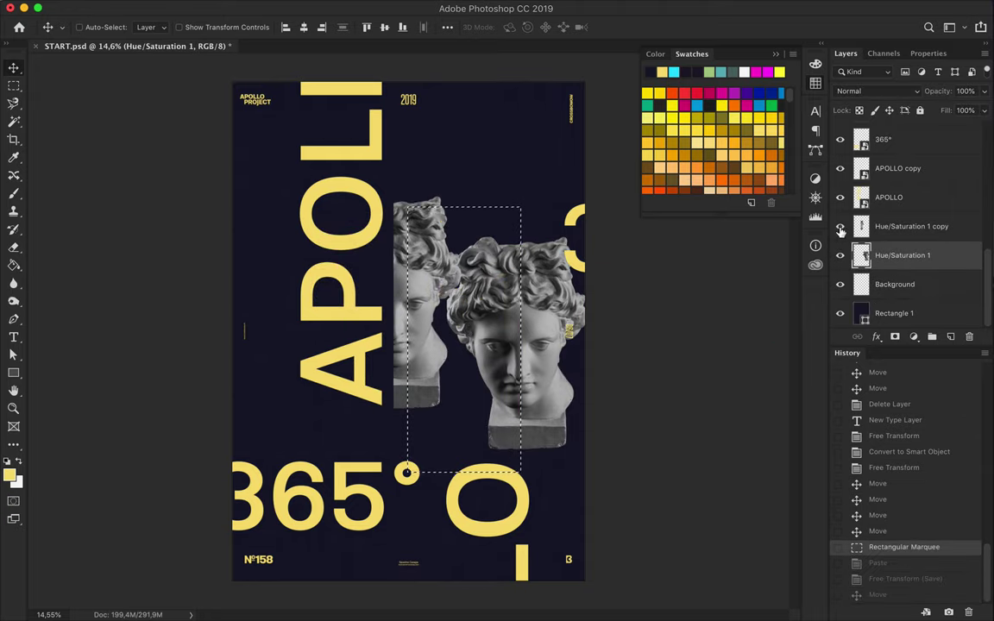
{"action": "left_click", "coordinate": [839, 255]}
{"action": "key", "text": "ctrl+v"}
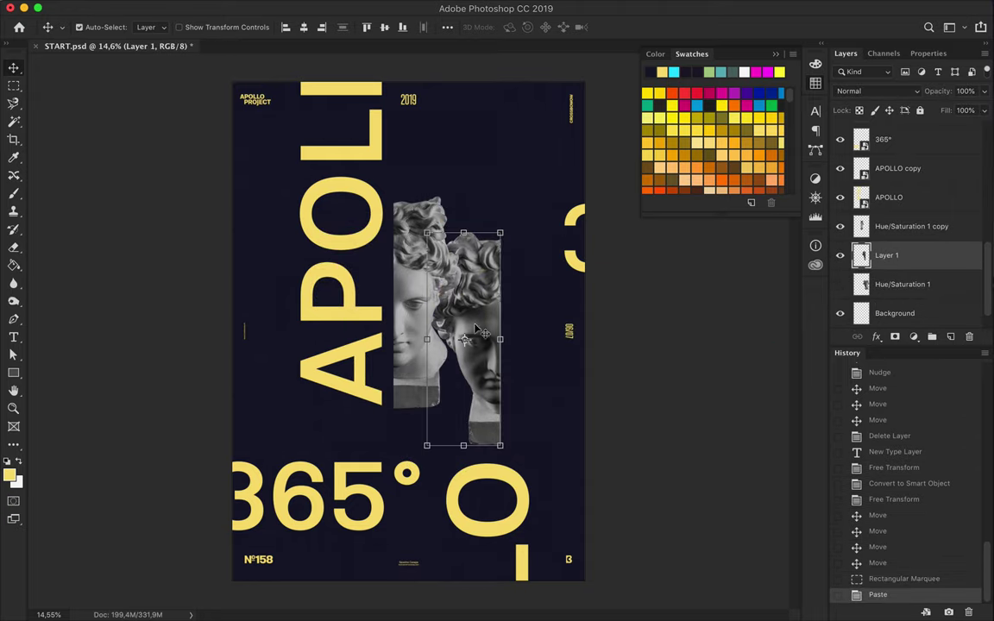
{"action": "key", "text": "ctrl+t"}
{"action": "left_click_drag", "start_coordinate": [508, 226], "coordinate": [570, 384]}
{"action": "left_click_drag", "start_coordinate": [484, 347], "coordinate": [330, 440]}
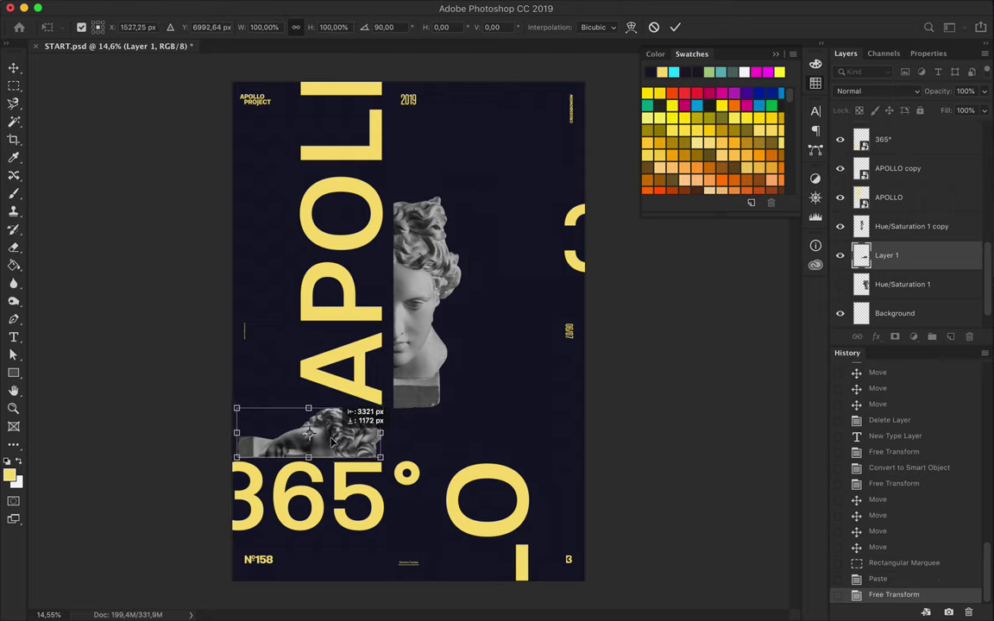
{"action": "key", "text": "Return"}
Step: Delete the pasted strip layer and reorder the head layer in the stack
{"action": "left_click", "coordinate": [910, 228]}
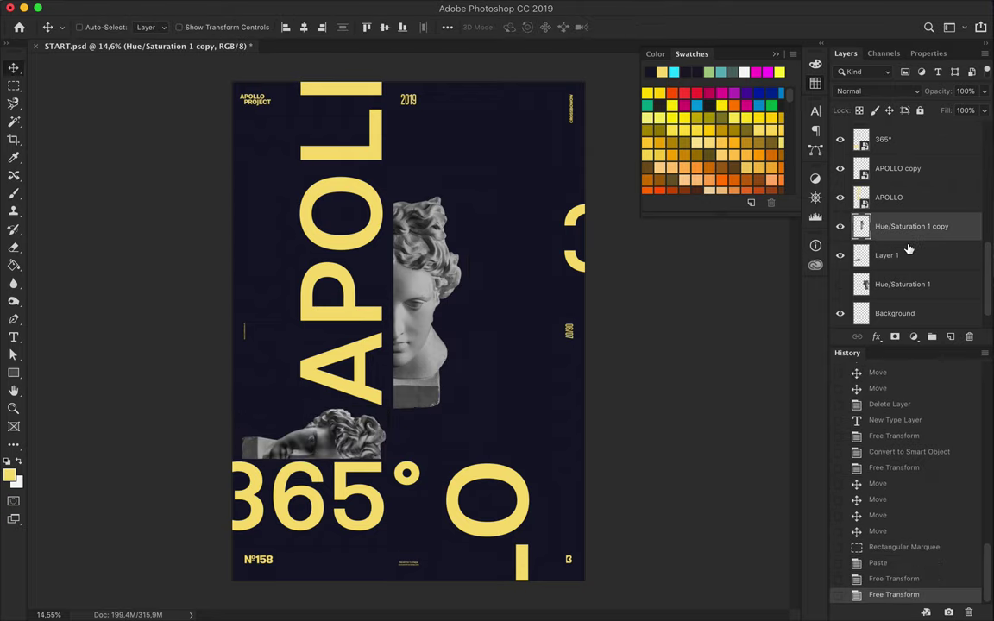
{"action": "key", "text": "Delete"}
{"action": "key", "text": "Delete"}
{"action": "left_click_drag", "start_coordinate": [901, 285], "coordinate": [916, 255]}
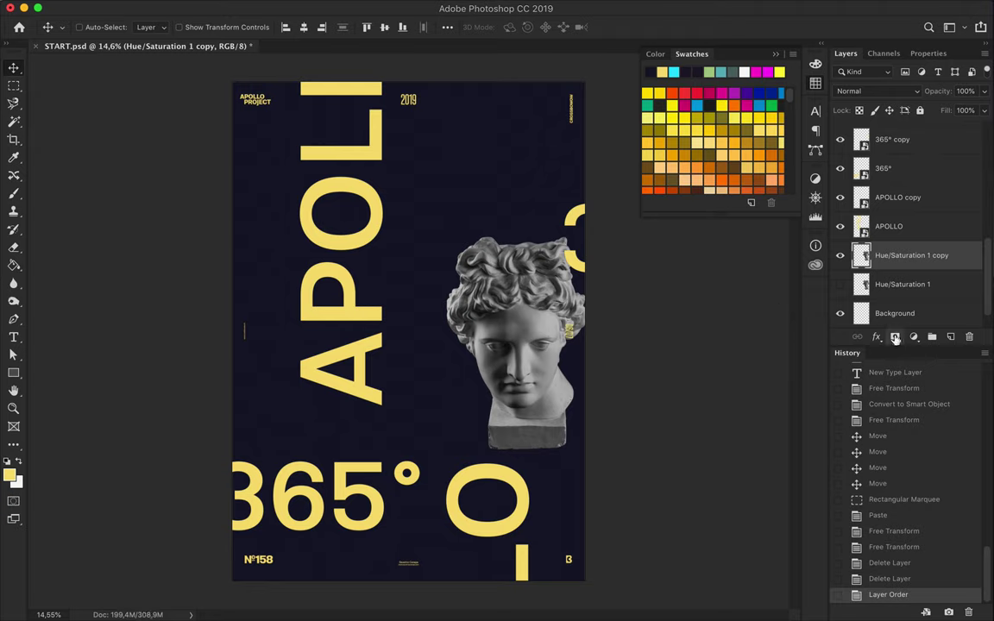
Step: Add a layer mask to the statue head and fade its right side with a gradient
{"action": "left_click", "coordinate": [894, 337]}
{"action": "key", "text": "g"}
{"action": "left_click", "coordinate": [95, 27]}
{"action": "key", "text": "Return"}
{"action": "left_click_drag", "start_coordinate": [472, 293], "coordinate": [400, 293]}
{"action": "key", "text": "ctrl+z"}
{"action": "left_click_drag", "start_coordinate": [526, 284], "coordinate": [466, 288]}
{"action": "key", "text": "ctrl+z"}
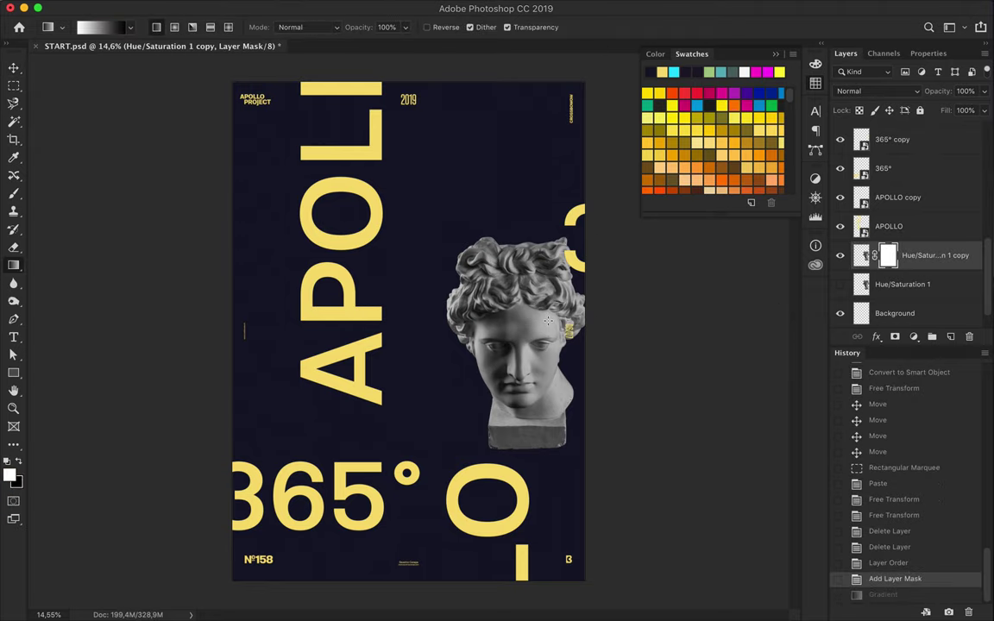
{"action": "key", "text": "ctrl+shift+z"}
Step: Move the faded statue head to the left
{"action": "key", "text": "v"}
{"action": "left_click_drag", "start_coordinate": [519, 326], "coordinate": [418, 365]}
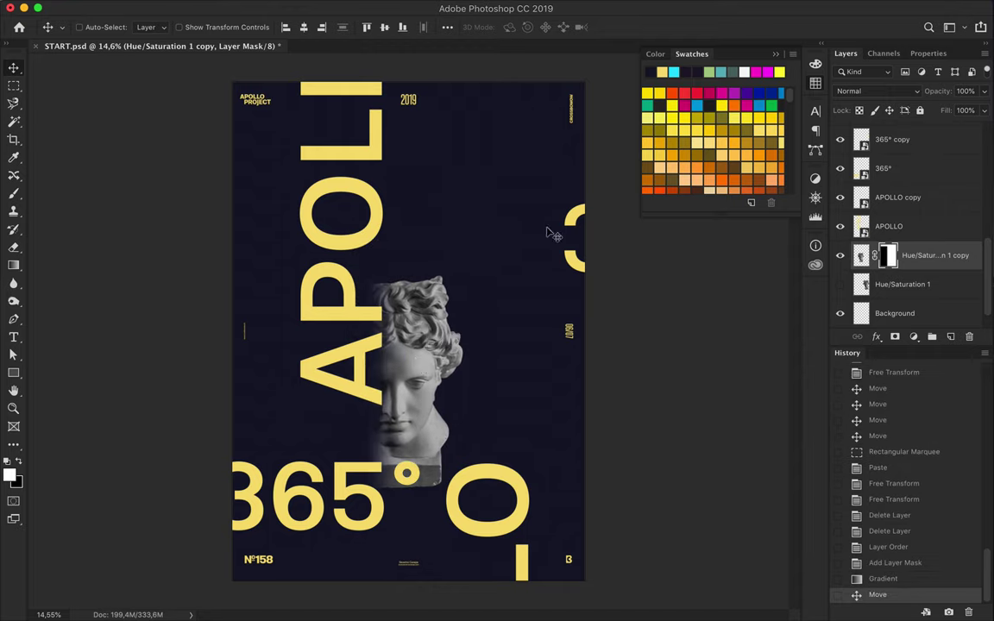
{"action": "left_click", "coordinate": [80, 27]}
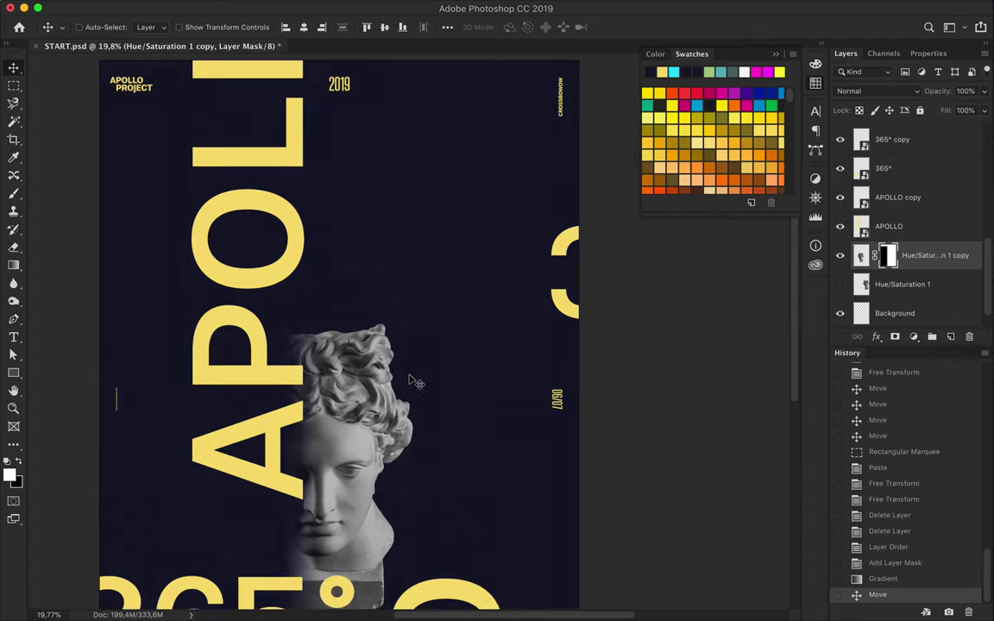
{"action": "scroll", "coordinate": [351, 326], "scroll_direction": "up", "scroll_amount": 3}
Step: Save the poster as START-2.psd and delete the big APOLLO and 365° text layers
{"action": "left_click", "coordinate": [351, 326]}
{"action": "scroll", "coordinate": [351, 326], "scroll_direction": "down", "scroll_amount": 2}
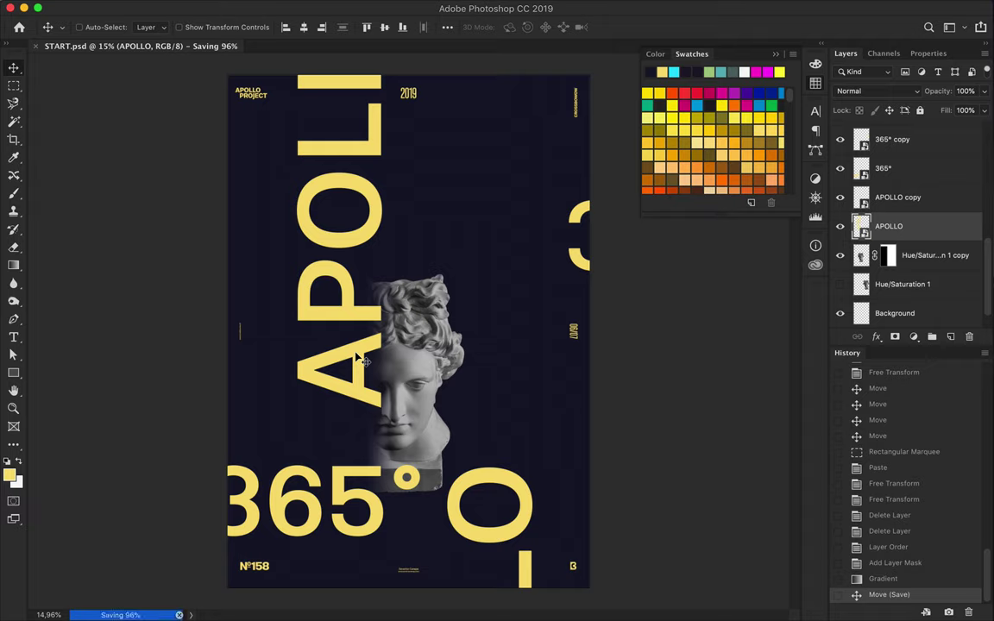
{"action": "key", "text": "ctrl+shift+s"}
{"action": "key", "text": "Return"}
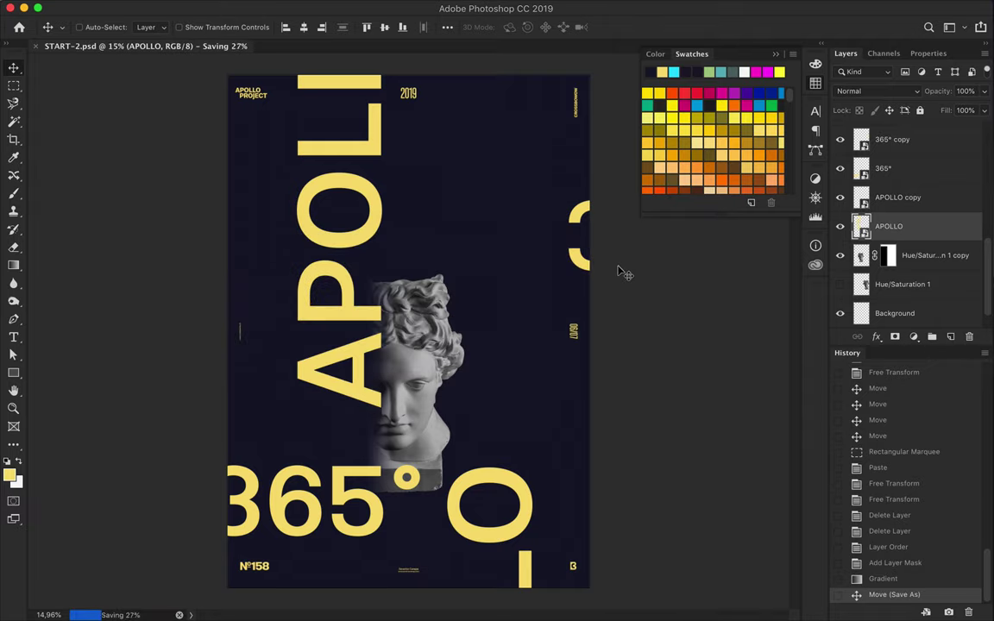
{"action": "left_click", "coordinate": [463, 489], "text": "ctrl+shift"}
{"action": "key", "text": "Delete"}
{"action": "key", "text": "Delete"}
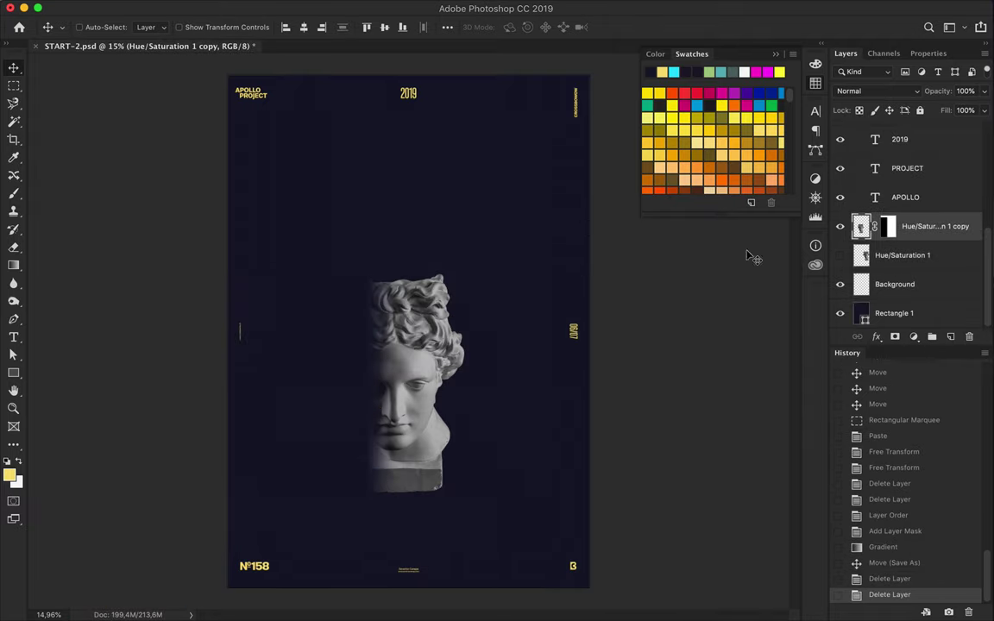
Step: Set the small text layers' colour to off-white f5f5f5
{"action": "scroll", "coordinate": [909, 233], "scroll_direction": "up", "scroll_amount": 5}
{"action": "left_click", "coordinate": [923, 153]}
{"action": "left_click", "coordinate": [906, 298], "text": "shift"}
{"action": "key", "text": "t"}
{"action": "left_click", "coordinate": [509, 27]}
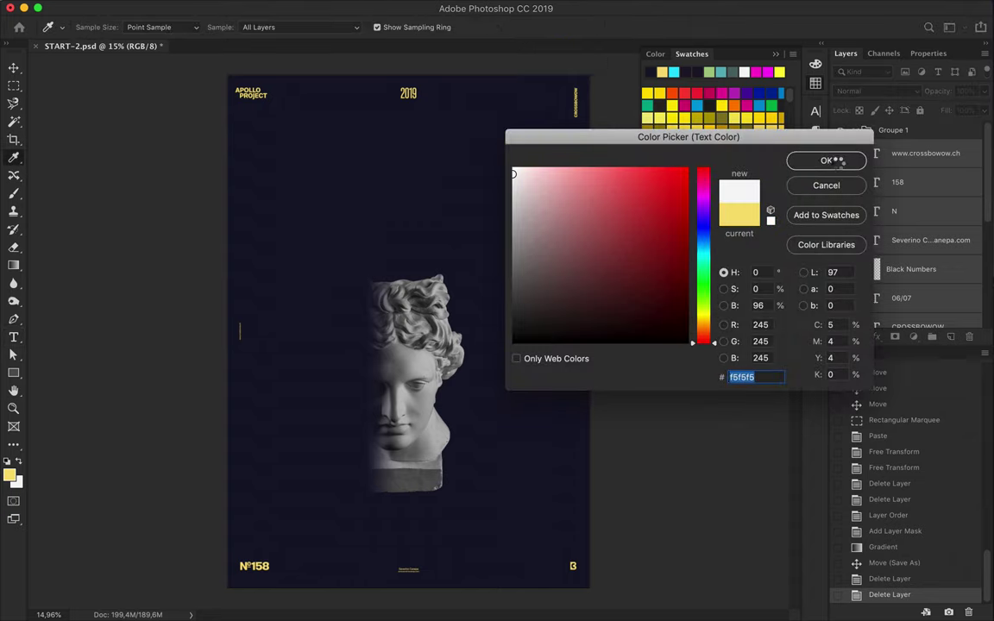
{"action": "left_click", "coordinate": [826, 161]}
Step: Paint the Black Numbers marks white through their loaded selection
{"action": "left_click", "coordinate": [871, 222], "text": "ctrl"}
{"action": "key", "text": "b"}
{"action": "left_click", "coordinate": [560, 552]}
{"action": "key", "text": "ctrl+d"}
Step: Draw a first small magenta rectangle with the shape tool
{"action": "scroll", "coordinate": [636, 410], "scroll_direction": "up", "scroll_amount": 1}
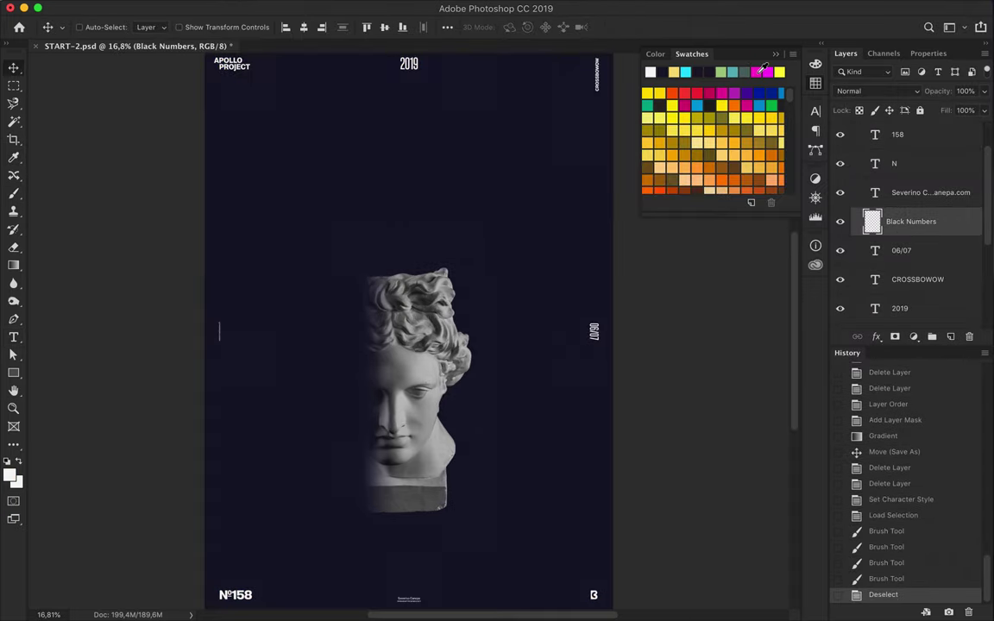
{"action": "key", "text": "p"}
{"action": "left_click_drag", "start_coordinate": [450, 196], "coordinate": [454, 198]}
Step: Replace the first rectangle with a tall magenta parallelogram in the top-left corner
{"action": "key", "text": "Delete"}
{"action": "left_click_drag", "start_coordinate": [403, 155], "coordinate": [480, 325]}
{"action": "key", "text": "a"}
{"action": "left_click_drag", "start_coordinate": [405, 330], "coordinate": [261, 322]}
{"action": "left_click", "coordinate": [590, 220]}
{"action": "key", "text": "v"}
{"action": "left_click_drag", "start_coordinate": [339, 227], "coordinate": [199, 152]}
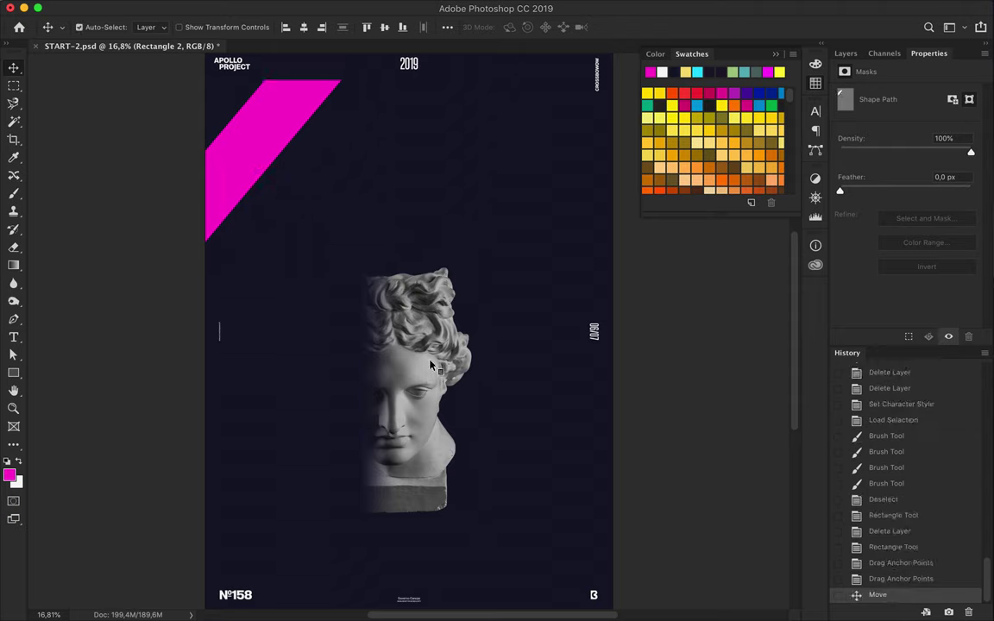
Step: Remove the statue and add a horizontally flipped parallelogram copy at the bottom right
{"action": "key", "text": "Delete"}
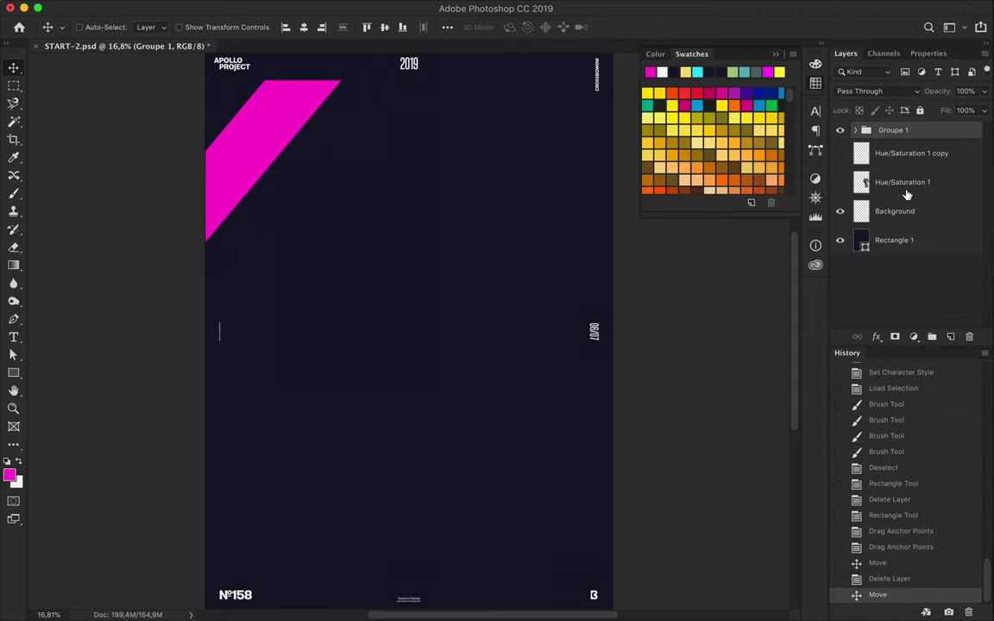
{"action": "left_click_drag", "start_coordinate": [317, 226], "coordinate": [464, 341]}
{"action": "left_click", "coordinate": [185, 7]}
{"action": "mouse_move", "coordinate": [154, 7]}
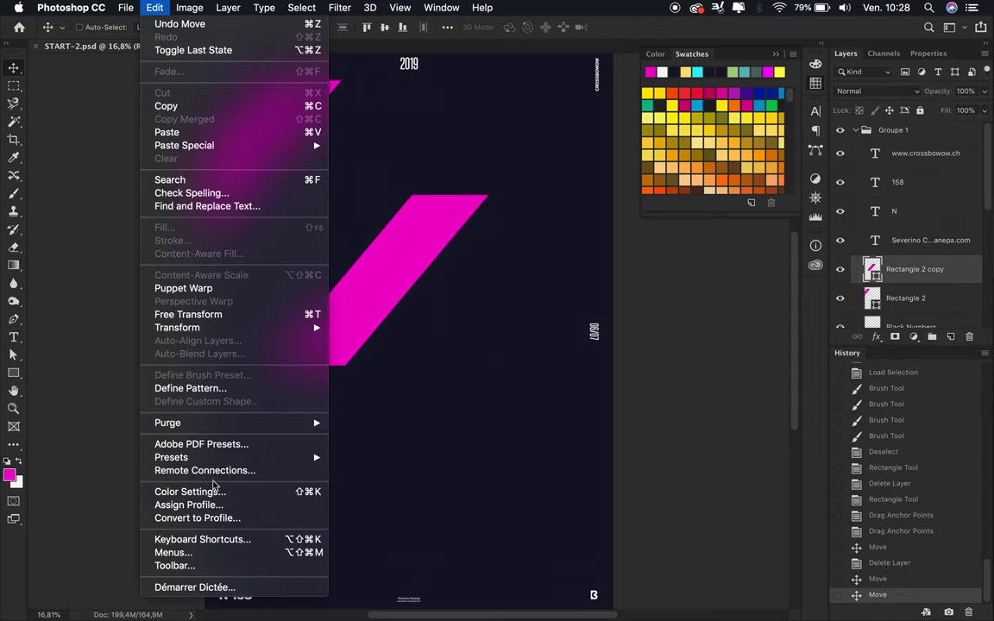
{"action": "left_click", "coordinate": [404, 488]}
{"action": "left_click_drag", "start_coordinate": [388, 317], "coordinate": [594, 501]}
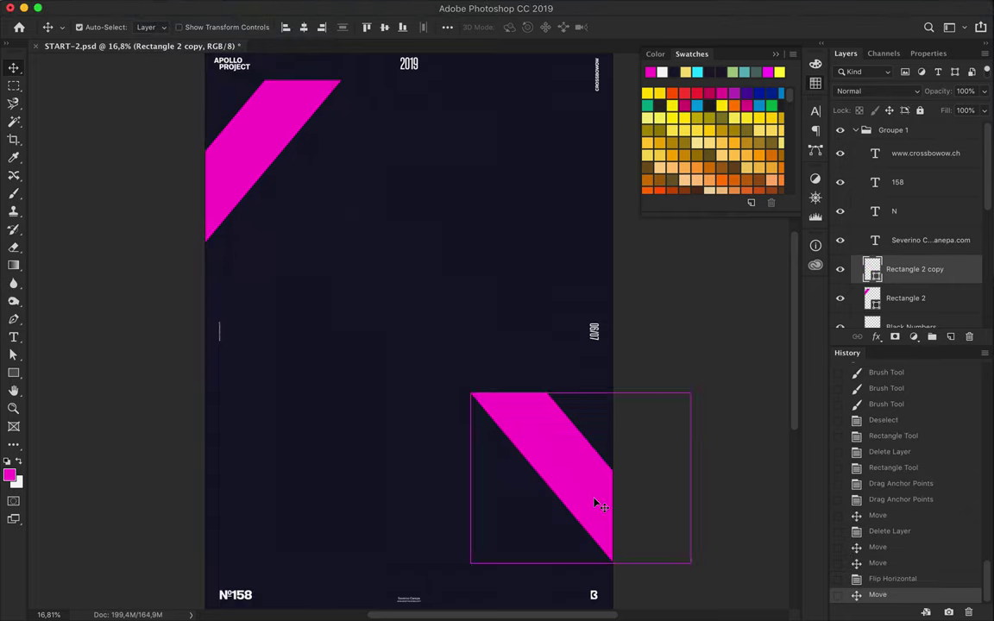
Step: Place another parallelogram copy left of the bottom one
{"action": "key", "text": "a"}
{"action": "key", "text": "v"}
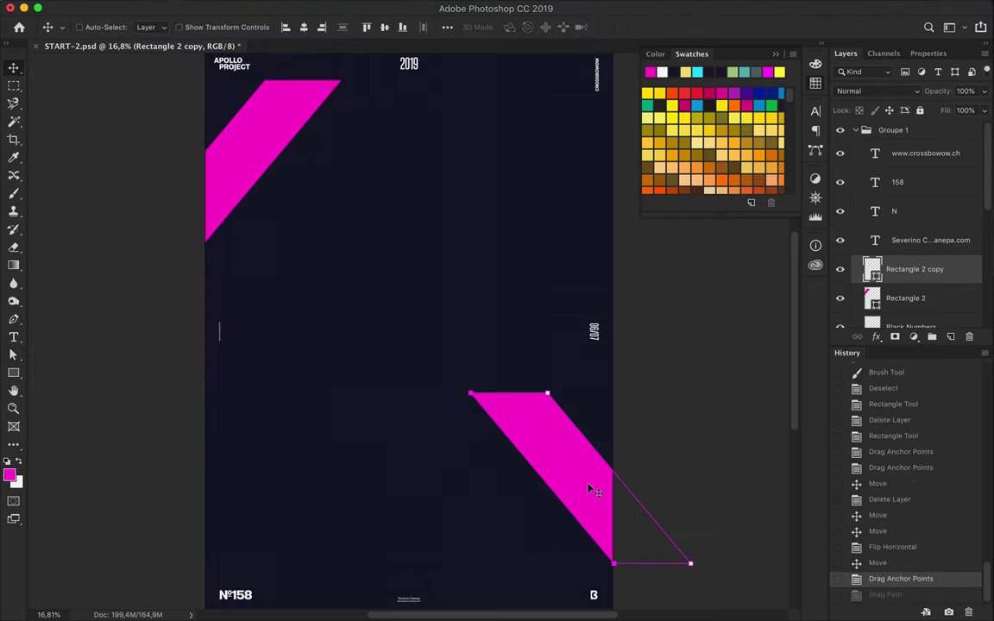
{"action": "left_click_drag", "start_coordinate": [590, 489], "coordinate": [474, 490]}
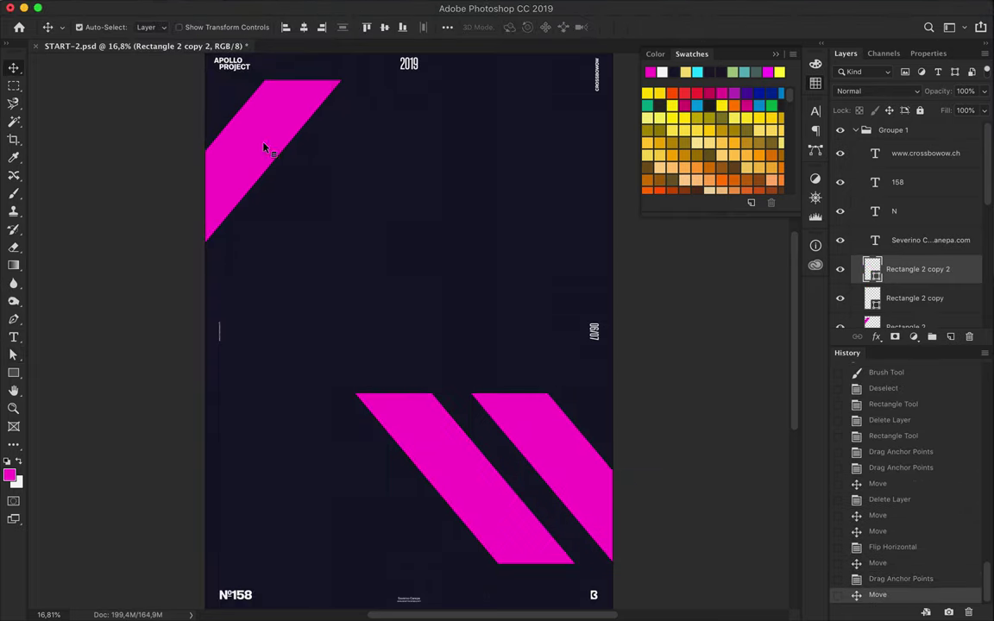
Step: Add a white-filled parallelogram copy at the top-right edge
{"action": "left_click_drag", "start_coordinate": [264, 149], "coordinate": [466, 136]}
{"action": "key", "text": "a"}
{"action": "left_click", "coordinate": [150, 27]}
{"action": "left_click", "coordinate": [143, 100]}
{"action": "key", "text": "v"}
{"action": "left_click_drag", "start_coordinate": [473, 188], "coordinate": [602, 188]}
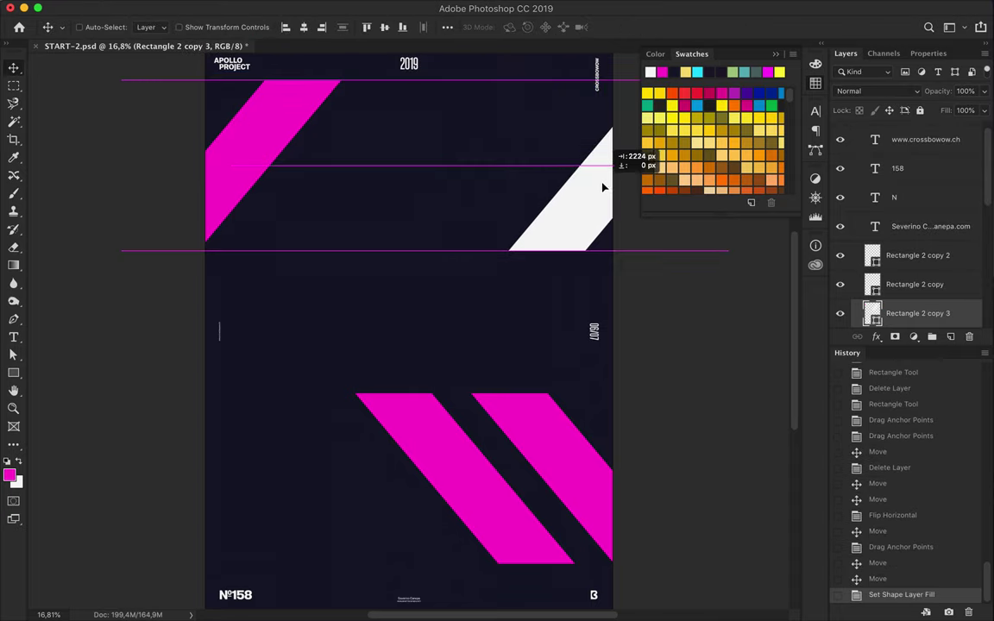
{"action": "key", "text": "t"}
{"action": "left_click", "coordinate": [363, 253]}
Step: Add small APOLLO text up top and set its tracking to 80
{"action": "type", "text": "APOLLO"}
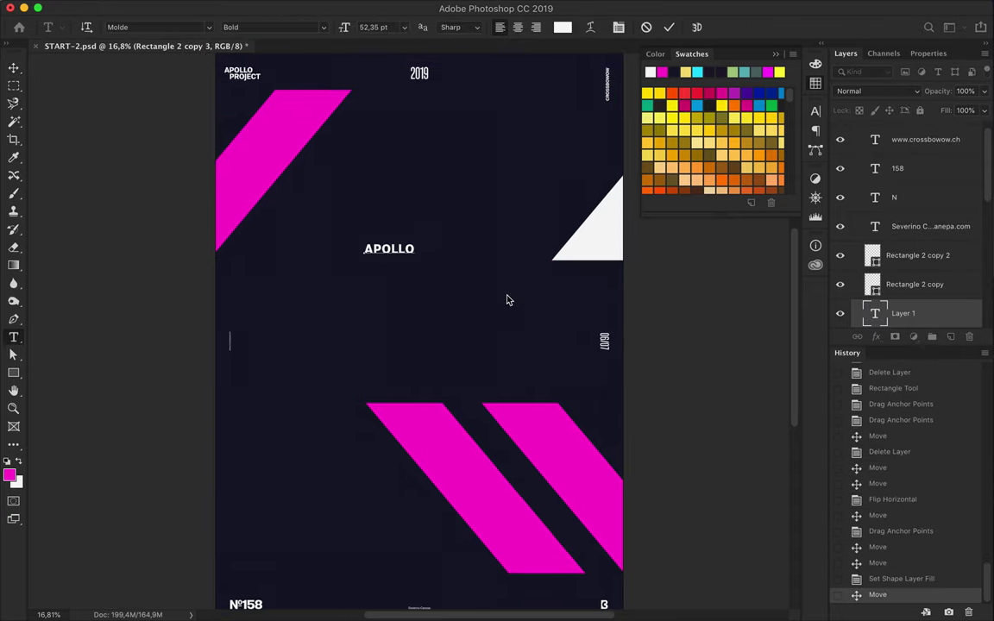
{"action": "key", "text": "ctrl+Return"}
{"action": "left_click_drag", "start_coordinate": [373, 178], "coordinate": [343, 146]}
{"action": "left_click", "coordinate": [815, 110]}
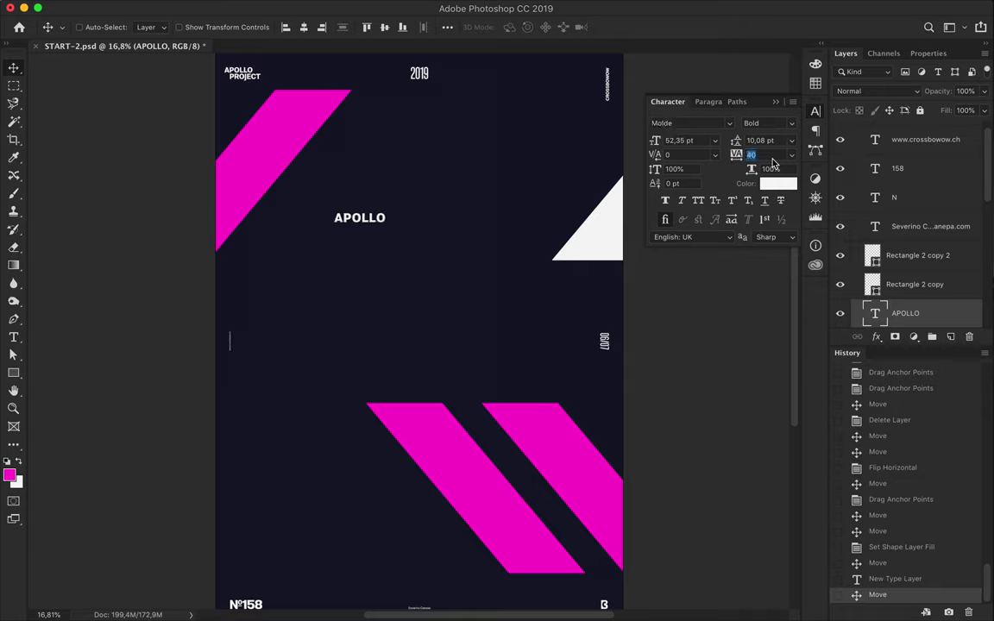
{"action": "type", "text": "120"}
{"action": "scroll", "coordinate": [382, 197], "scroll_direction": "up", "scroll_amount": 2}
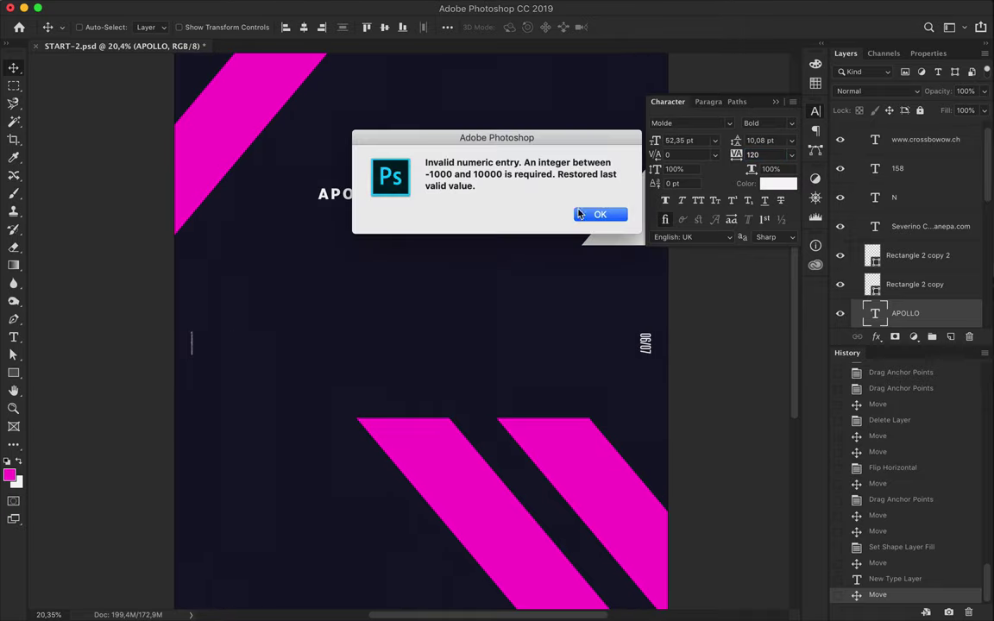
{"action": "key", "text": "Return"}
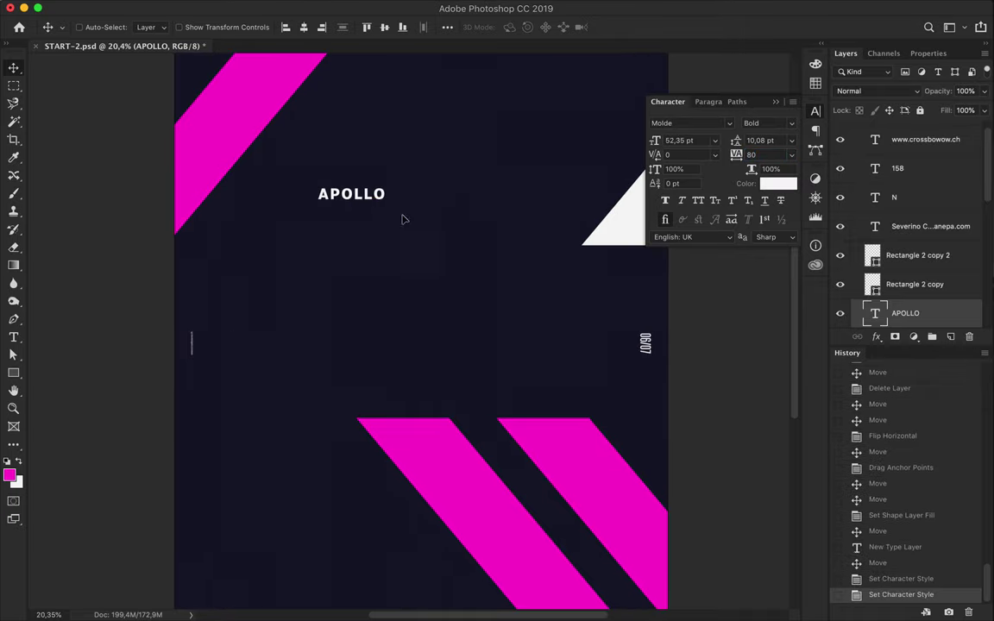
Step: Duplicate the APOLLO text to the lower right and change it to 365°
{"action": "left_click_drag", "start_coordinate": [402, 217], "coordinate": [603, 420]}
{"action": "double_click", "coordinate": [553, 396]}
{"action": "type", "text": "365°"}
{"action": "key", "text": "ctrl+Return"}
Step: Show the guides and reposition the white triangle and both bottom parallelograms
{"action": "key", "text": "ctrl+semicolon"}
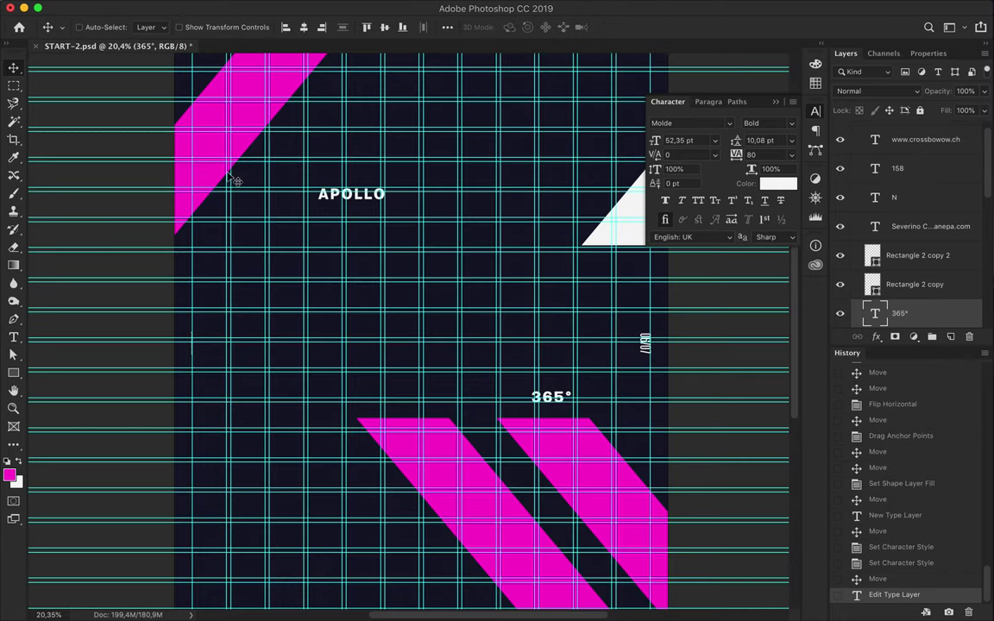
{"action": "scroll", "coordinate": [228, 177], "scroll_direction": "up", "scroll_amount": 5}
{"action": "left_click_drag", "start_coordinate": [237, 222], "coordinate": [239, 220]}
{"action": "left_click_drag", "start_coordinate": [630, 390], "coordinate": [628, 422]}
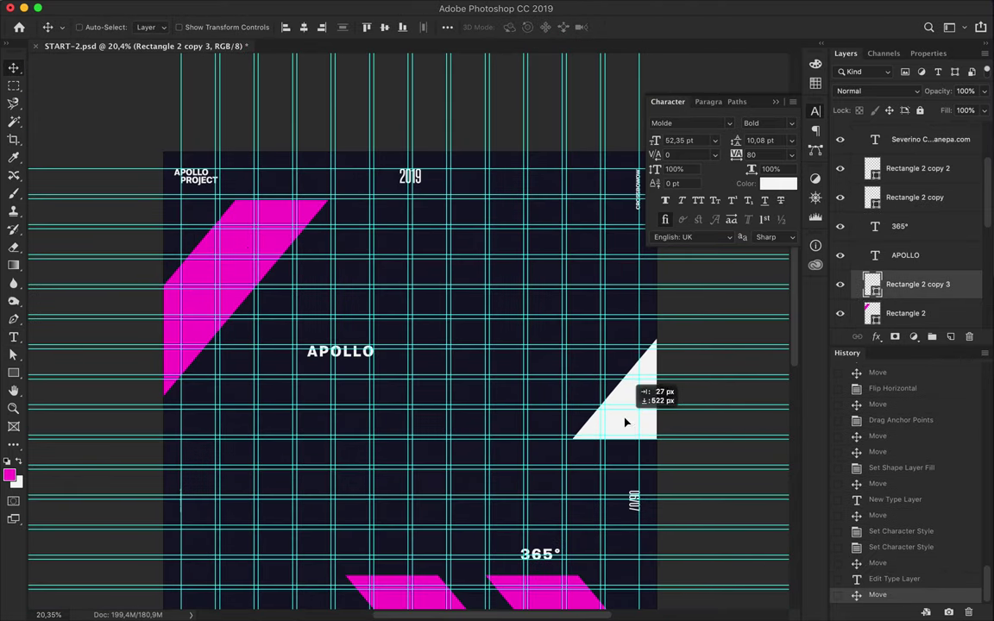
{"action": "scroll", "coordinate": [628, 422], "scroll_direction": "down", "scroll_amount": 5}
{"action": "left_click", "coordinate": [628, 422]}
{"action": "left_click", "coordinate": [477, 404], "text": "shift"}
{"action": "left_click_drag", "start_coordinate": [477, 404], "coordinate": [470, 406]}
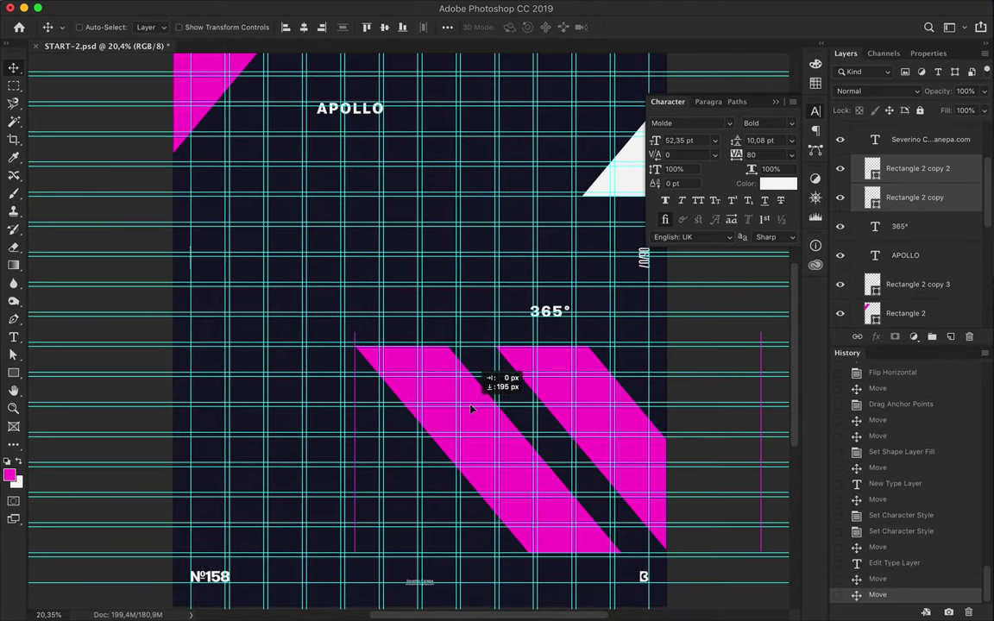
Step: Shift 365° right, nudge the white triangle left, and adjust APOLLO's position
{"action": "left_click_drag", "start_coordinate": [561, 316], "coordinate": [594, 309]}
{"action": "left_click_drag", "start_coordinate": [621, 188], "coordinate": [615, 185]}
{"action": "left_click", "coordinate": [356, 119]}
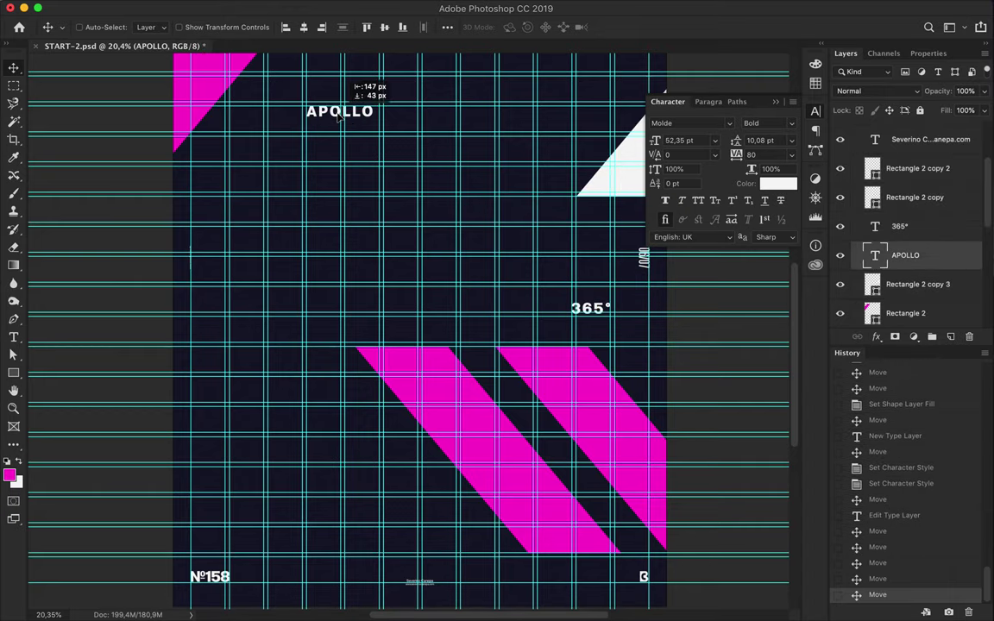
{"action": "left_click_drag", "start_coordinate": [338, 121], "coordinate": [339, 120]}
{"action": "scroll", "coordinate": [372, 230], "scroll_direction": "down", "scroll_amount": 3}
Step: Move the text layers above the statue layers, lower APOLLO left, and reveal the statue
{"action": "left_click", "coordinate": [405, 271], "text": "ctrl"}
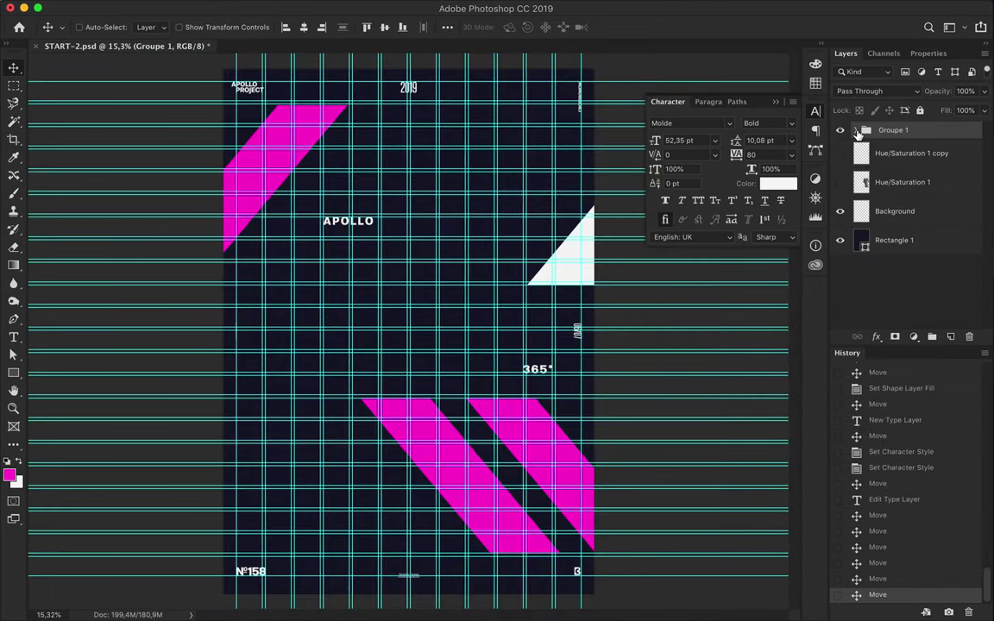
{"action": "left_click", "coordinate": [374, 223]}
{"action": "mouse_move", "coordinate": [905, 198]}
{"action": "left_mouse_down"}
{"action": "mouse_move", "coordinate": [905, 293]}
{"action": "mouse_move", "coordinate": [883, 132]}
{"action": "mouse_move", "coordinate": [887, 230]}
{"action": "mouse_move", "coordinate": [889, 186]}
{"action": "left_mouse_up"}
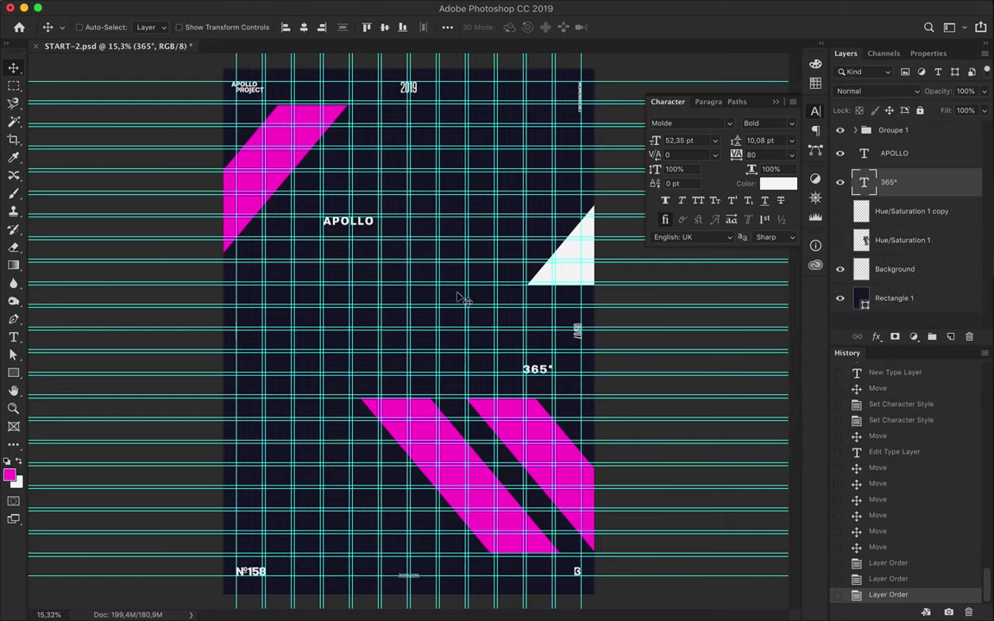
{"action": "left_click_drag", "start_coordinate": [361, 226], "coordinate": [348, 288]}
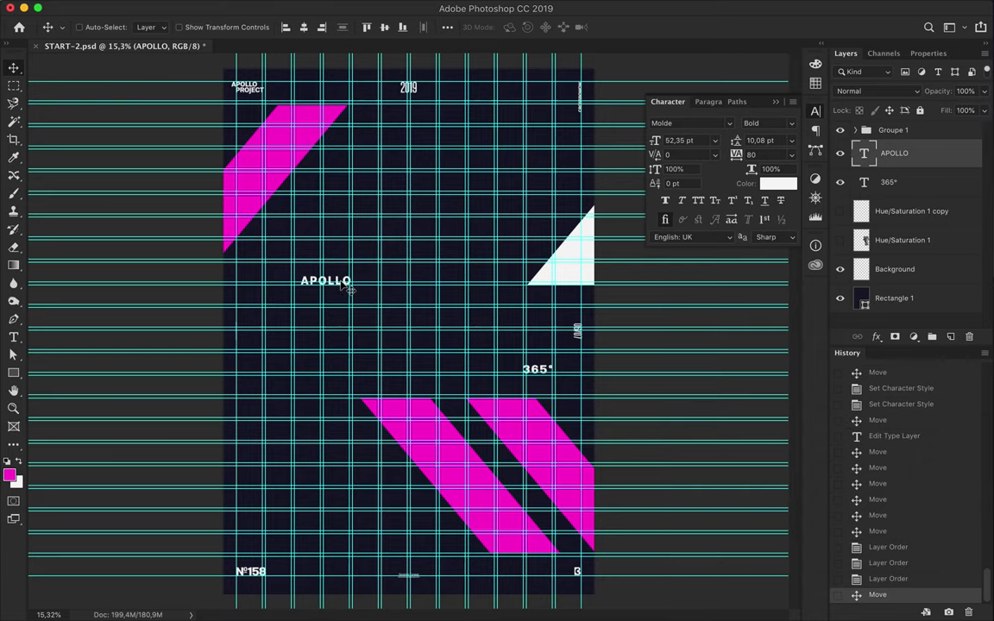
{"action": "scroll", "coordinate": [521, 385], "scroll_direction": "up", "scroll_amount": 2}
{"action": "left_click", "coordinate": [901, 240]}
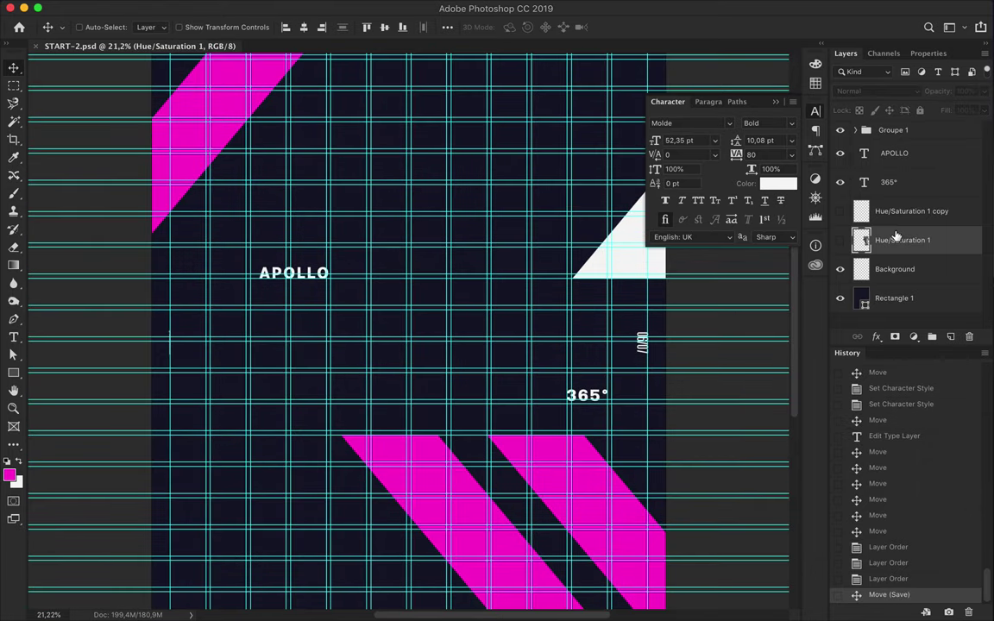
Step: Clip a magenta rectangle to the statue in Linear Dodge (Add) mode
{"action": "scroll", "coordinate": [409, 209], "scroll_direction": "down", "scroll_amount": 1}
{"action": "key", "text": "u"}
{"action": "left_click_drag", "start_coordinate": [308, 85], "coordinate": [537, 406]}
{"action": "key", "text": "ctrl+alt+g"}
{"action": "left_click", "coordinate": [897, 91]}
{"action": "left_click", "coordinate": [784, 207]}
{"action": "key", "text": "ctrl+semicolon"}
{"action": "scroll", "coordinate": [555, 200], "scroll_direction": "down", "scroll_amount": 1}
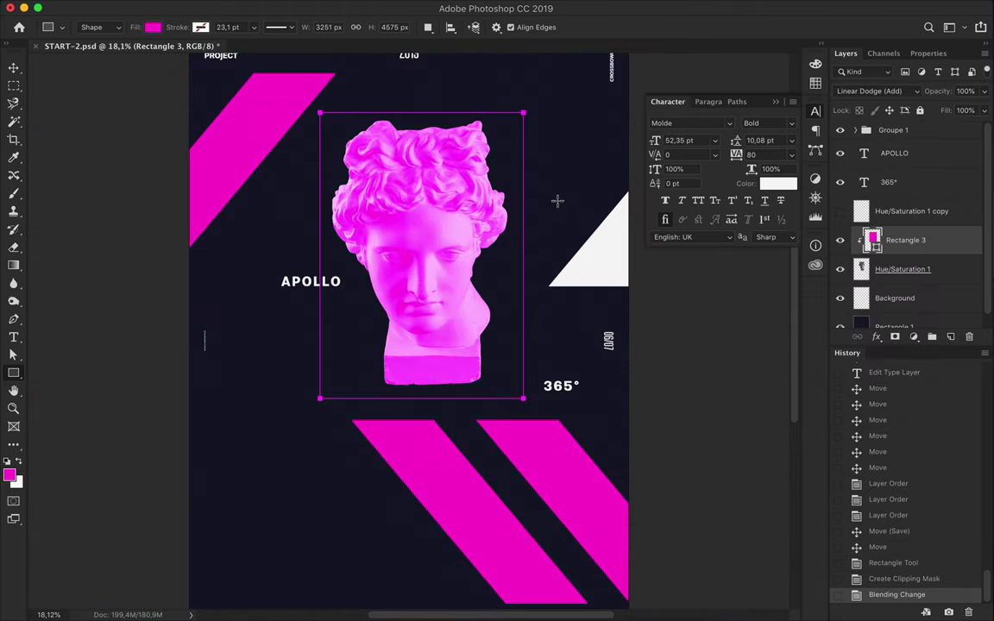
Step: Merge the magenta tint into the statue and move it to the lower-left edge
{"action": "key", "text": "v"}
{"action": "left_click_drag", "start_coordinate": [876, 268], "coordinate": [918, 255]}
{"action": "key", "text": "ctrl+e"}
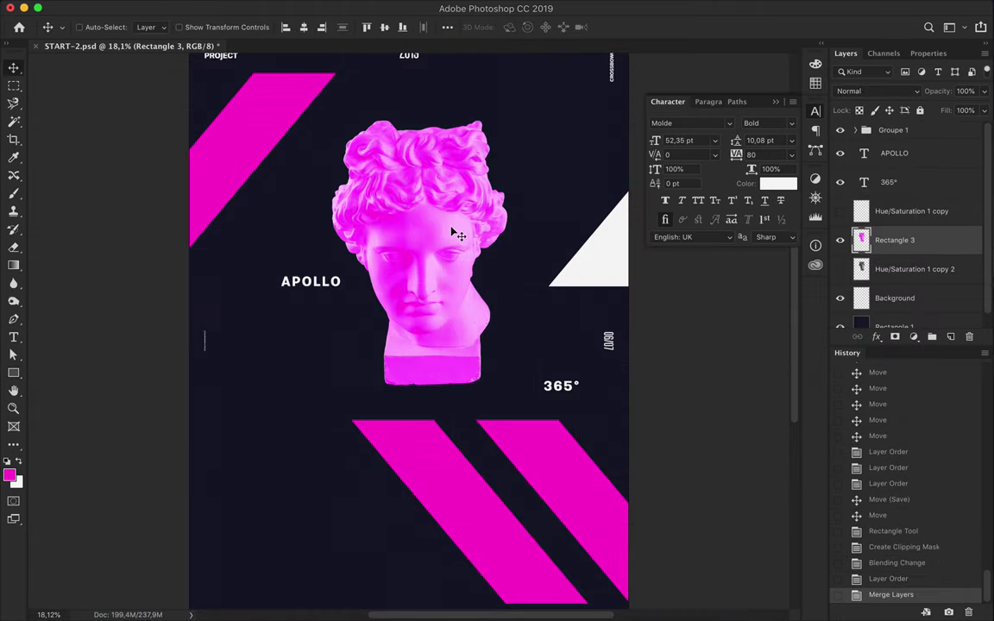
{"action": "scroll", "coordinate": [477, 208], "scroll_direction": "down", "scroll_amount": 1}
{"action": "left_click_drag", "start_coordinate": [477, 208], "coordinate": [256, 443]}
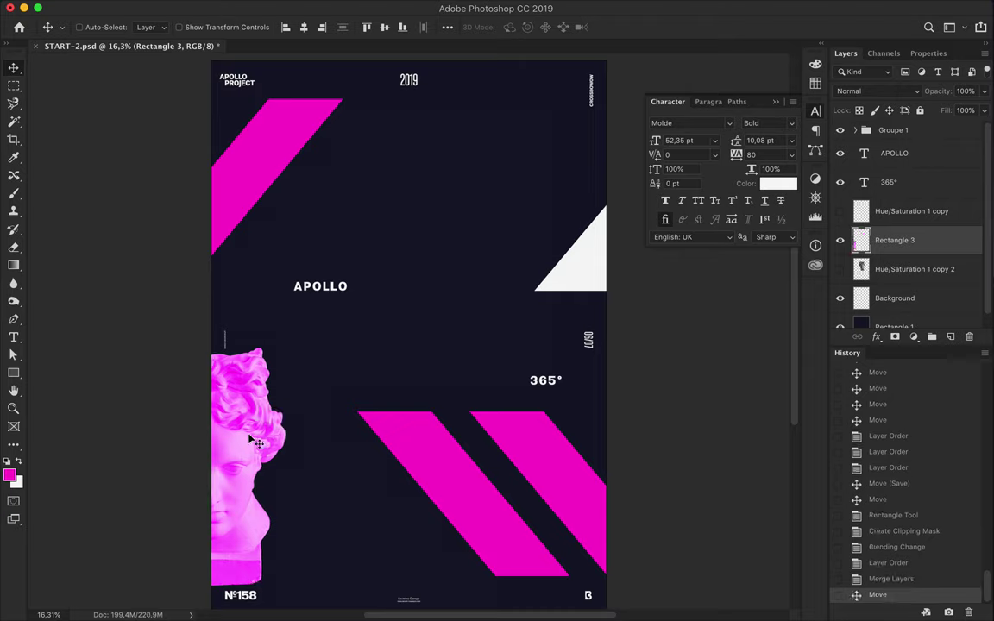
Step: Set the APOLLO and 365° labels to 21 pt
{"action": "left_click", "coordinate": [334, 295]}
{"action": "left_click", "coordinate": [543, 386], "text": "shift"}
{"action": "left_click", "coordinate": [702, 141]}
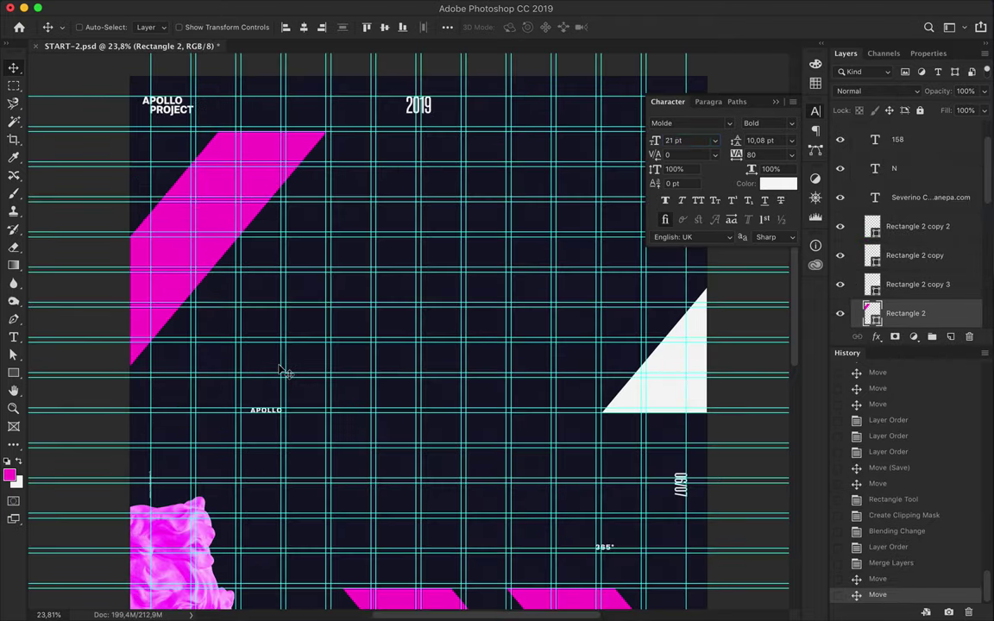
Step: Reposition the small APOLLO and 365° labels
{"action": "left_click_drag", "start_coordinate": [281, 410], "coordinate": [326, 418]}
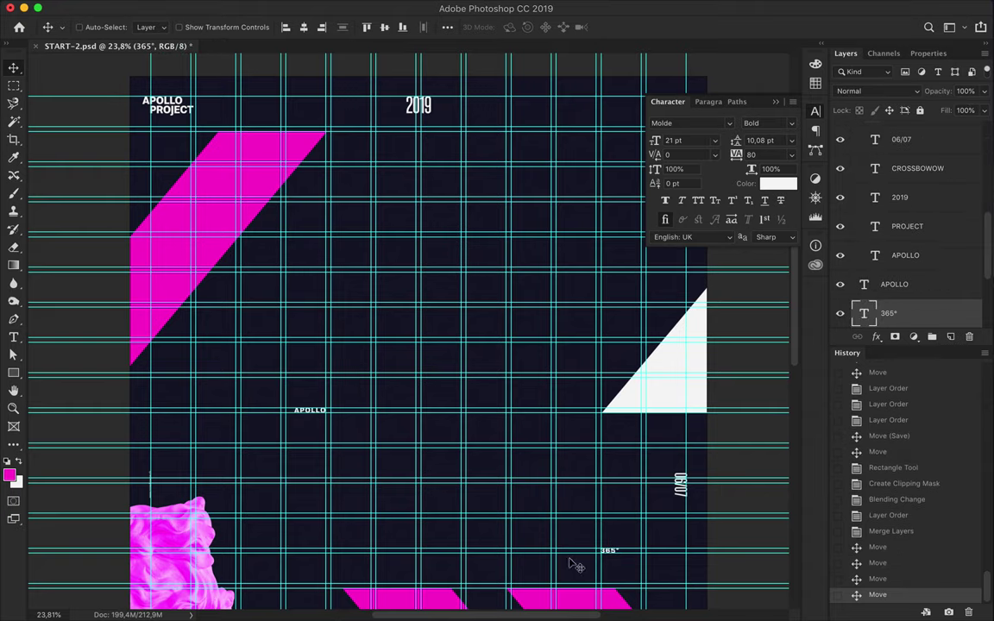
{"action": "scroll", "coordinate": [612, 559], "scroll_direction": "down", "scroll_amount": 3}
{"action": "left_click_drag", "start_coordinate": [470, 565], "coordinate": [473, 571]}
{"action": "scroll", "coordinate": [473, 570], "scroll_direction": "up", "scroll_amount": 2}
{"action": "scroll", "coordinate": [501, 449], "scroll_direction": "down", "scroll_amount": 2}
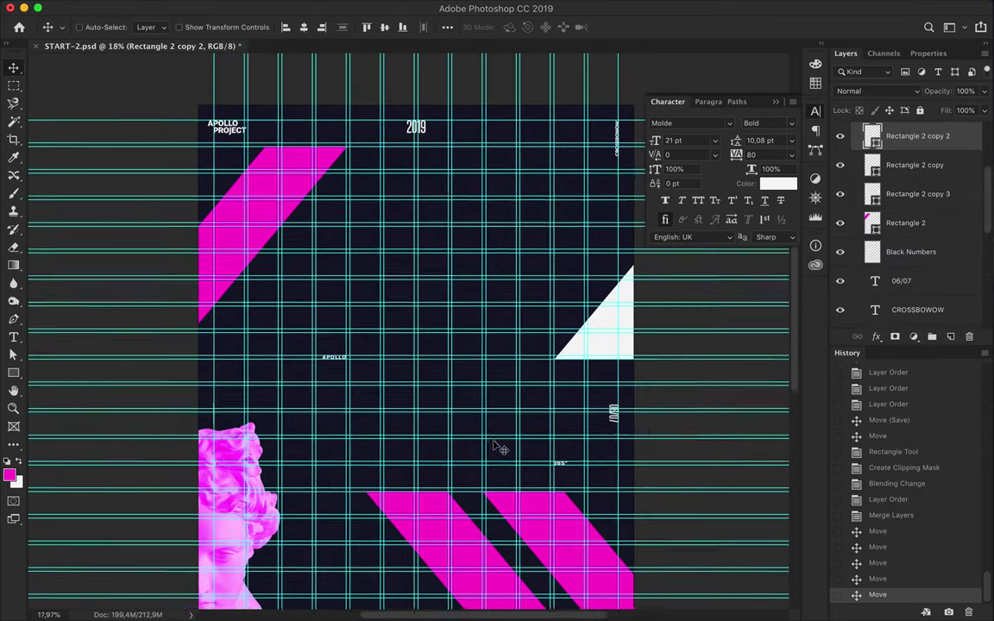
{"action": "scroll", "coordinate": [500, 448], "scroll_direction": "down", "scroll_amount": 1}
{"action": "mouse_move", "coordinate": [336, 346]}
{"action": "left_mouse_down"}
{"action": "mouse_move", "coordinate": [353, 302]}
{"action": "mouse_move", "coordinate": [523, 332]}
{"action": "left_mouse_up"}
Step: Scale up an APOLLO copy and place it mid-poster beside the small label
{"action": "key", "text": "ctrl+t"}
{"action": "key", "text": "Return"}
{"action": "key", "text": "ctrl+semicolon"}
{"action": "mouse_move", "coordinate": [449, 335]}
{"action": "left_mouse_down"}
{"action": "mouse_move", "coordinate": [437, 345]}
{"action": "mouse_move", "coordinate": [437, 313]}
{"action": "left_mouse_up"}
{"action": "double_click", "coordinate": [435, 302]}
Step: Widen a big APOLLO copy's tracking to 2200 and cut it to APO
{"action": "left_click", "coordinate": [694, 155]}
{"action": "type", "text": "1800"}
{"action": "key", "text": "Return"}
{"action": "left_click", "coordinate": [695, 154]}
{"action": "type", "text": "2200"}
{"action": "key", "text": "Return"}
{"action": "key", "text": "Delete"}
{"action": "key", "text": "Delete"}
{"action": "key", "text": "Delete"}
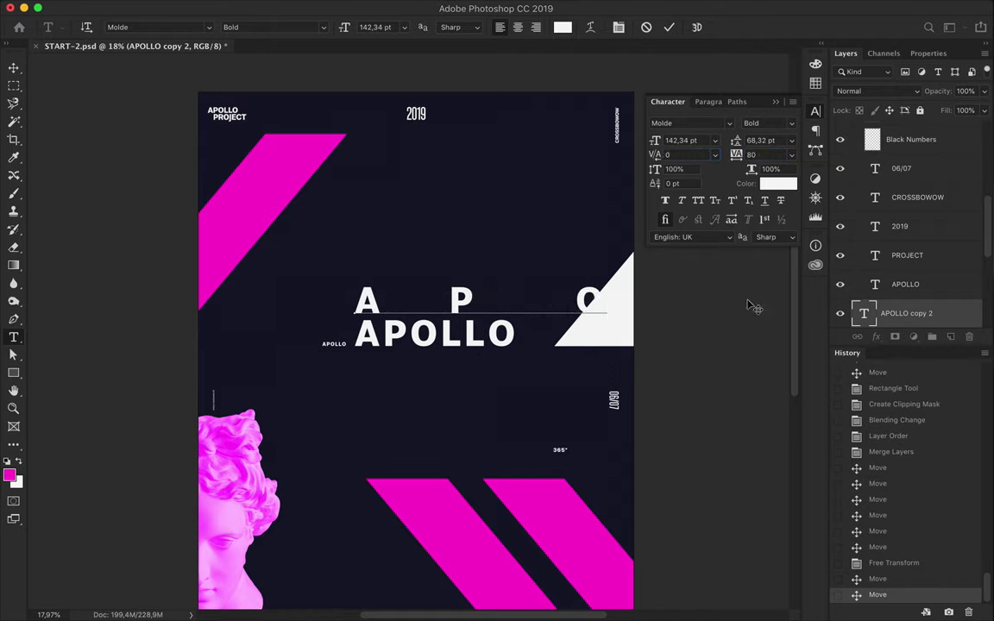
{"action": "key", "text": "ctrl+Return"}
Step: Duplicate the APO row below the large APOLLO and retype it as OLLO
{"action": "key", "text": "v"}
{"action": "left_click_drag", "start_coordinate": [448, 303], "coordinate": [293, 369]}
{"action": "double_click", "coordinate": [327, 362]}
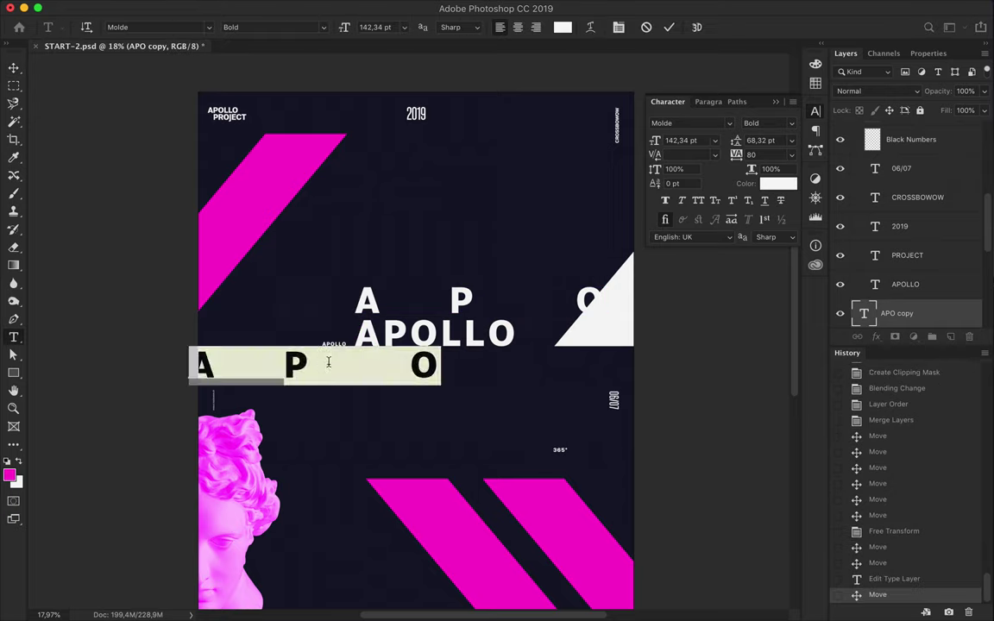
{"action": "type", "text": "OLLO"}
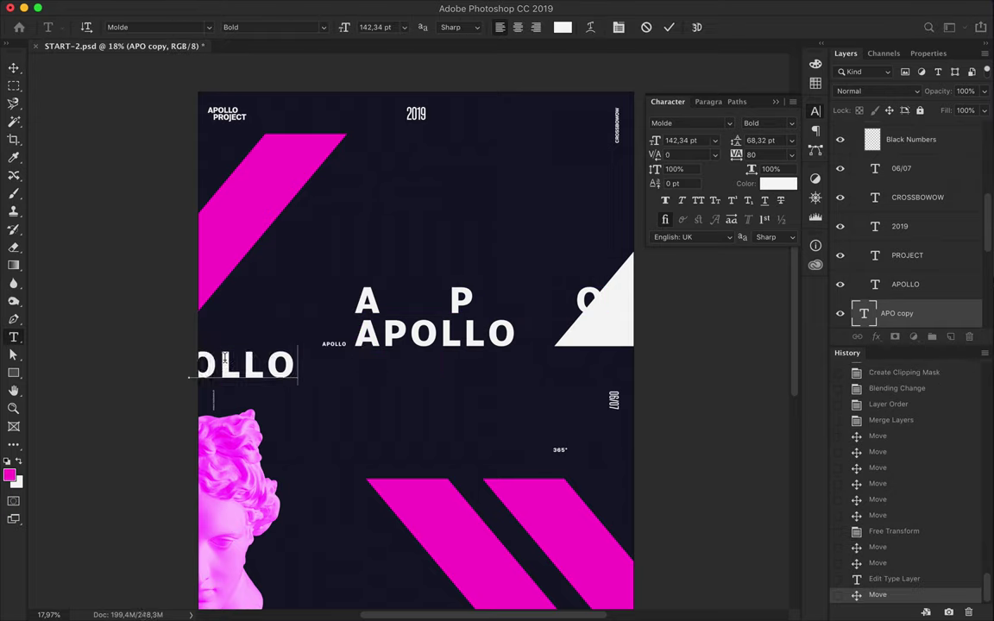
{"action": "key", "text": "ctrl+Return"}
{"action": "key", "text": "v"}
{"action": "left_click_drag", "start_coordinate": [253, 372], "coordinate": [252, 374]}
Step: Set the OLLO row's tracking to 3990 so it spans the poster
{"action": "key", "text": "t"}
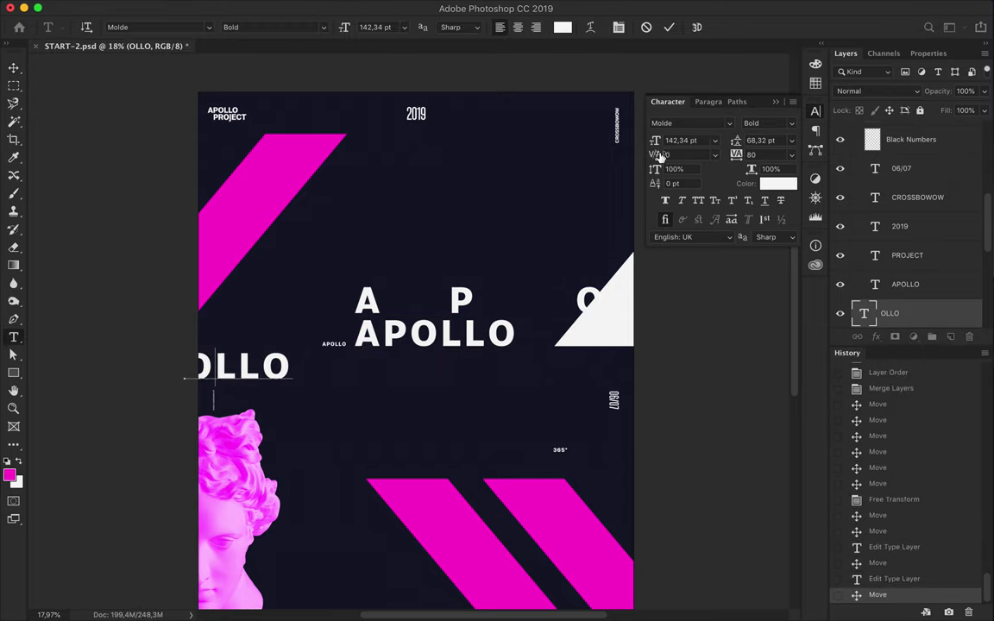
{"action": "left_click", "coordinate": [677, 154]}
{"action": "type", "text": "50"}
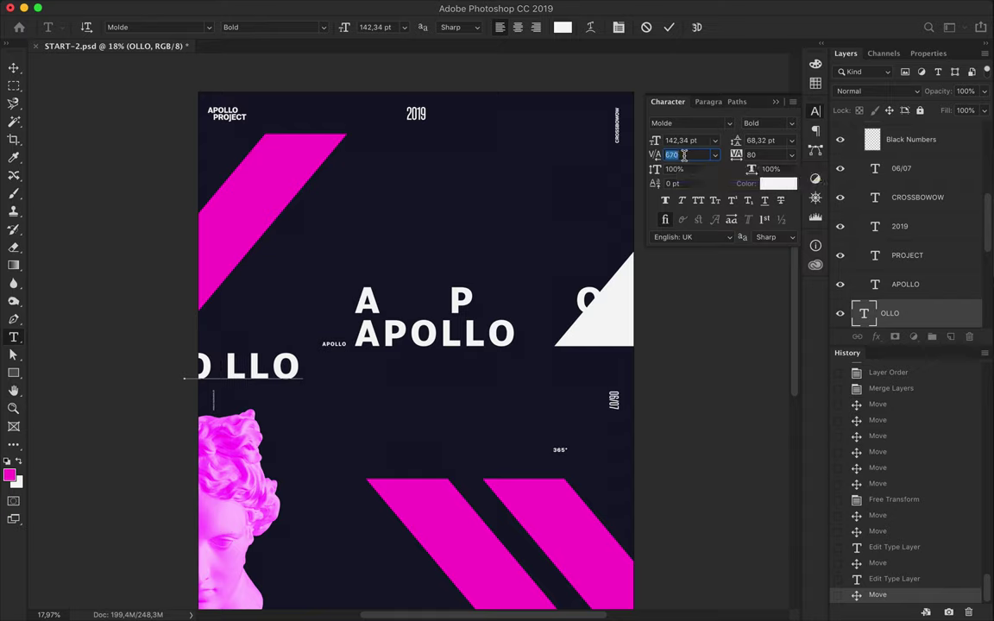
{"action": "key", "text": "shift+Up"}
{"action": "key", "text": "shift+Up"}
{"action": "key", "text": "shift+Up"}
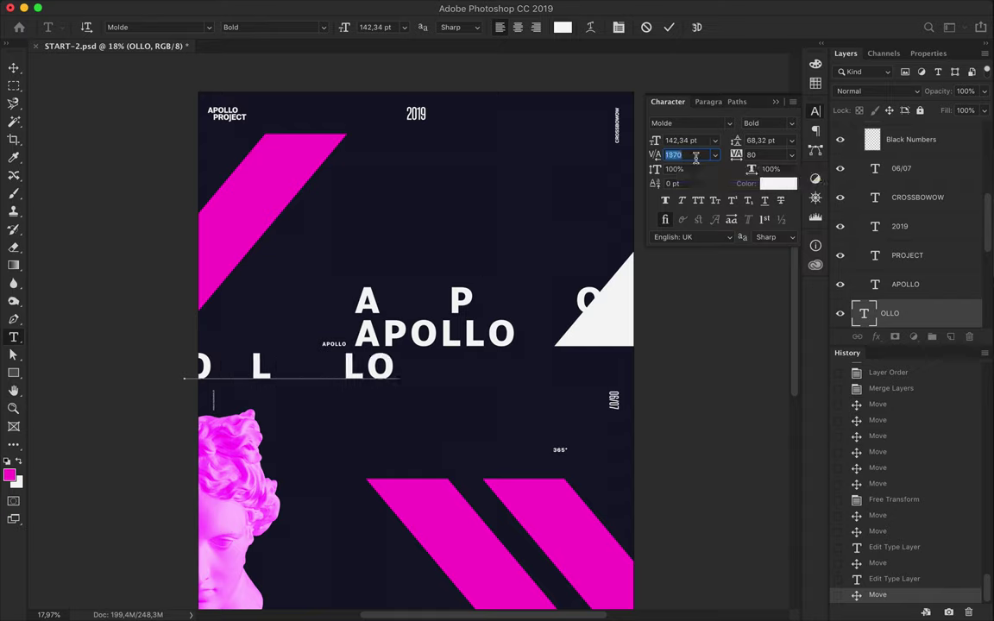
{"action": "double_click", "coordinate": [694, 154]}
{"action": "type", "text": "3990"}
{"action": "key", "text": "Return"}
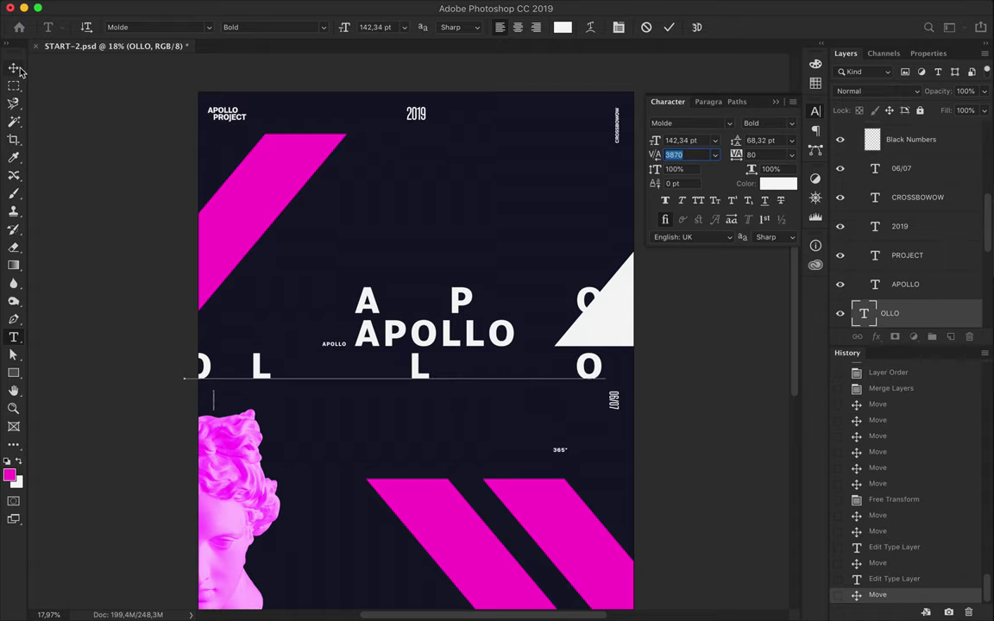
{"action": "left_click", "coordinate": [19, 69]}
{"action": "scroll", "coordinate": [397, 211], "scroll_direction": "down", "scroll_amount": 3}
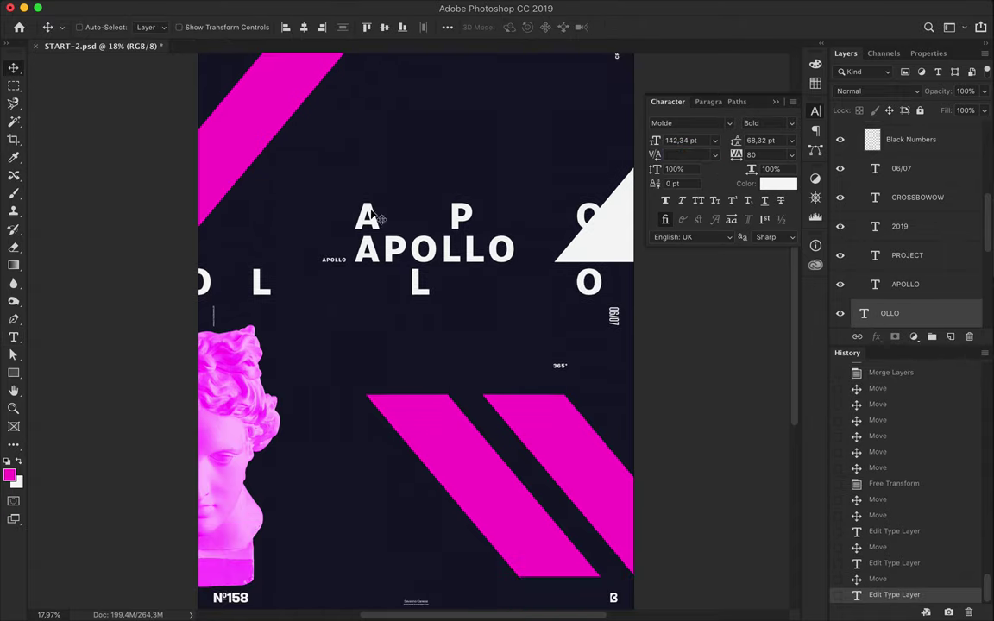
Step: Lighten the OLLO row's font style and nudge its letter spacing up slightly
{"action": "key", "text": "t"}
{"action": "left_click", "coordinate": [259, 26]}
{"action": "key", "text": "Up"}
{"action": "key", "text": "Up"}
{"action": "key", "text": "Up"}
{"action": "key", "text": "Up"}
{"action": "key", "text": "Up"}
{"action": "key", "text": "Up"}
{"action": "key", "text": "Up"}
{"action": "key", "text": "Up"}
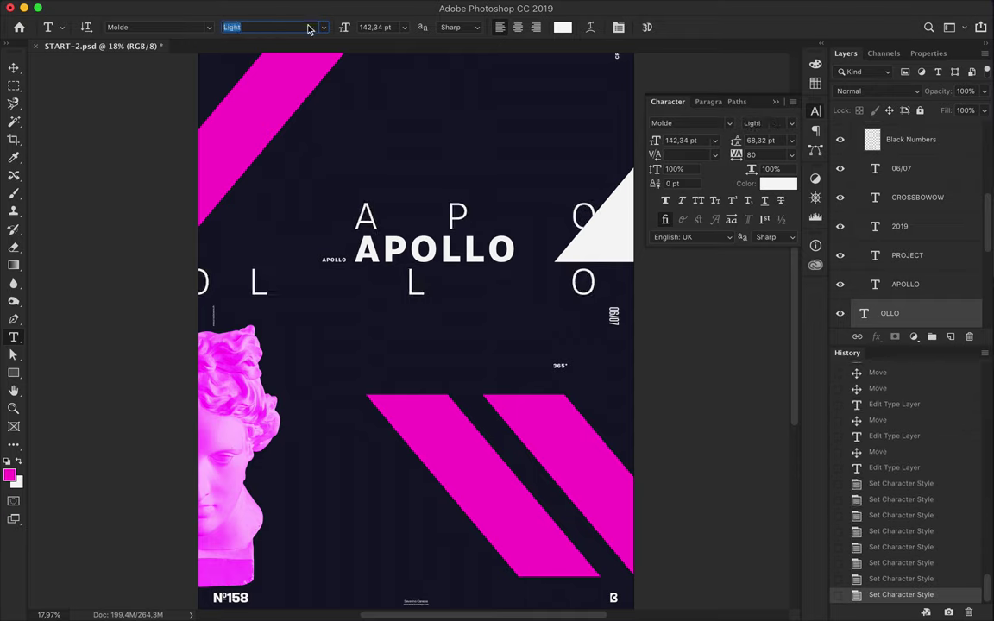
{"action": "left_click", "coordinate": [434, 284]}
{"action": "left_click", "coordinate": [693, 154]}
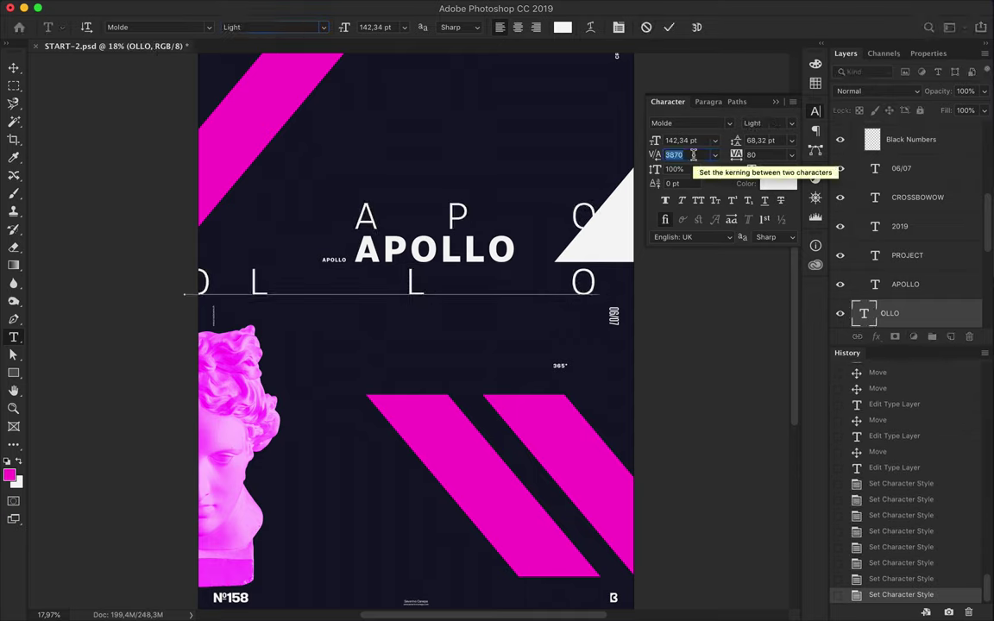
{"action": "key", "text": "Up"}
{"action": "key", "text": "ctrl+Return"}
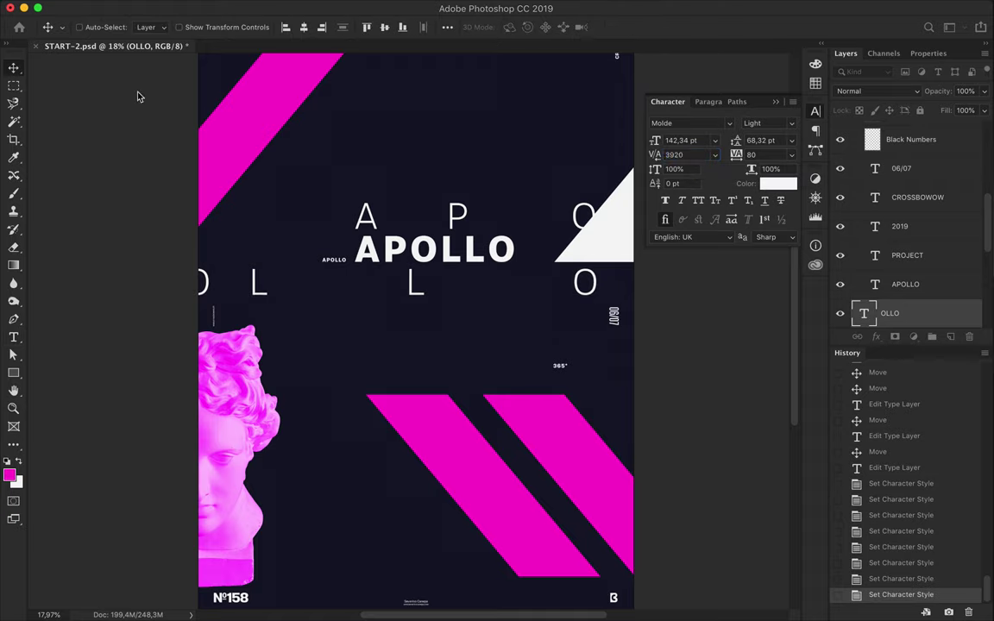
Step: Set both the APO and OLLO rows to Molde UltraLight Italic
{"action": "left_click", "coordinate": [358, 214], "text": "ctrl+shift"}
{"action": "left_click", "coordinate": [308, 29]}
{"action": "key", "text": "Down"}
{"action": "key", "text": "Down"}
{"action": "key", "text": "Down"}
{"action": "key", "text": "v"}
{"action": "scroll", "coordinate": [439, 297], "scroll_direction": "down", "scroll_amount": 2}
{"action": "scroll", "coordinate": [439, 297], "scroll_direction": "up", "scroll_amount": 1}
{"action": "scroll", "coordinate": [438, 298], "scroll_direction": "up", "scroll_amount": 2}
{"action": "scroll", "coordinate": [438, 297], "scroll_direction": "down", "scroll_amount": 1}
{"action": "scroll", "coordinate": [438, 297], "scroll_direction": "down", "scroll_amount": 2}
{"action": "scroll", "coordinate": [438, 298], "scroll_direction": "right", "scroll_amount": 1}
{"action": "scroll", "coordinate": [438, 297], "scroll_direction": "up", "scroll_amount": 1}
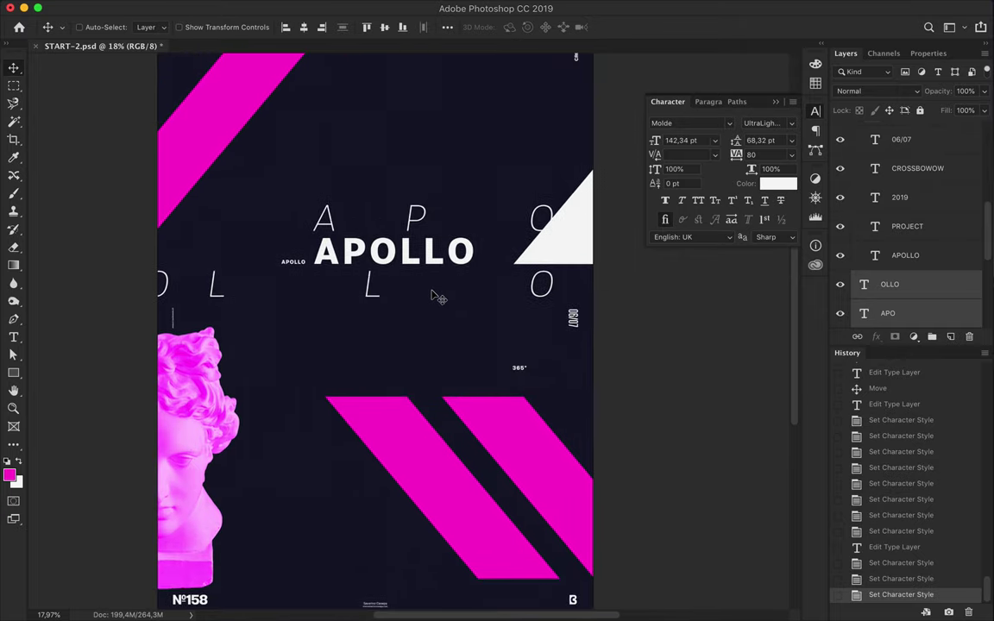
{"action": "scroll", "coordinate": [438, 297], "scroll_direction": "down", "scroll_amount": 1}
{"action": "scroll", "coordinate": [438, 298], "scroll_direction": "up", "scroll_amount": 3}
{"action": "left_click", "coordinate": [214, 198]}
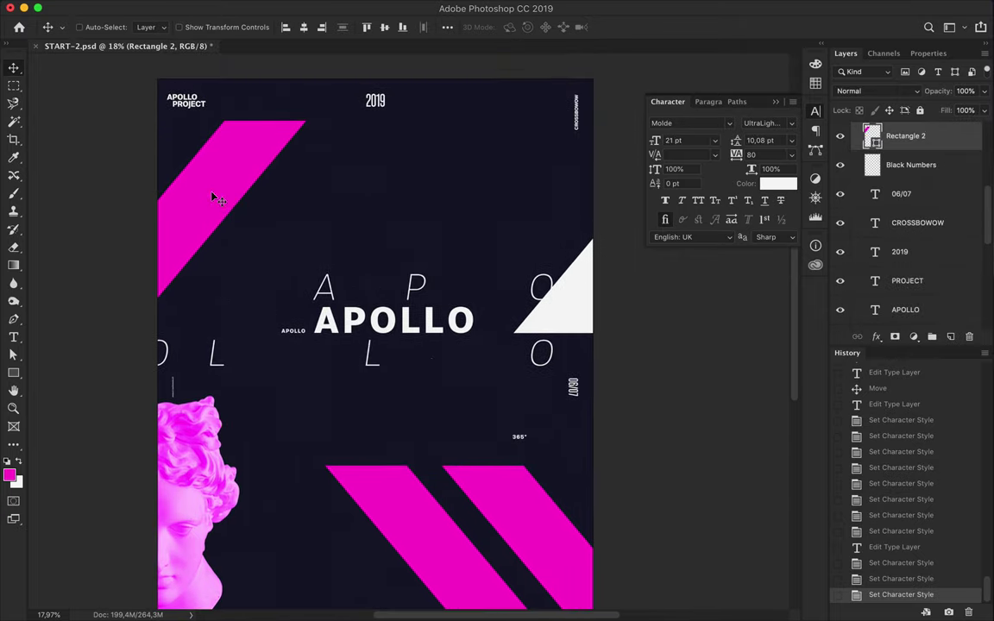
Step: Copy the magenta stripe to the top right and place a white stripe copy above №158 at lower left
{"action": "mouse_move", "coordinate": [212, 196]}
{"action": "left_mouse_down", "text": "alt"}
{"action": "mouse_move", "coordinate": [520, 86]}
{"action": "mouse_move", "coordinate": [507, 99]}
{"action": "left_mouse_up", "text": "alt"}
{"action": "key", "text": "ctrl+semicolon"}
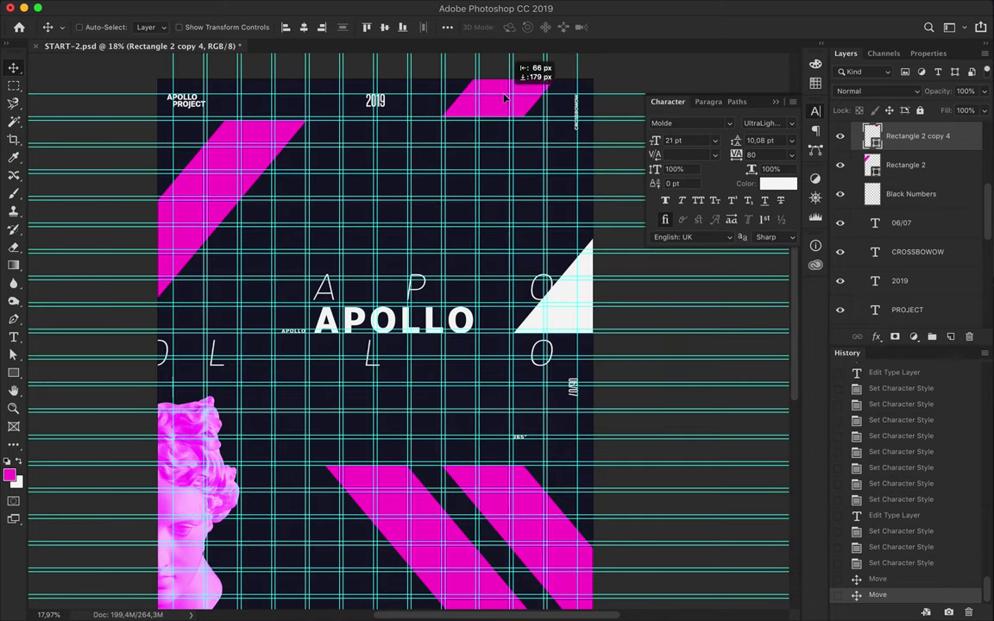
{"action": "scroll", "coordinate": [436, 357], "scroll_direction": "down", "scroll_amount": 3}
{"action": "left_click_drag", "start_coordinate": [572, 204], "coordinate": [254, 541], "text": "alt"}
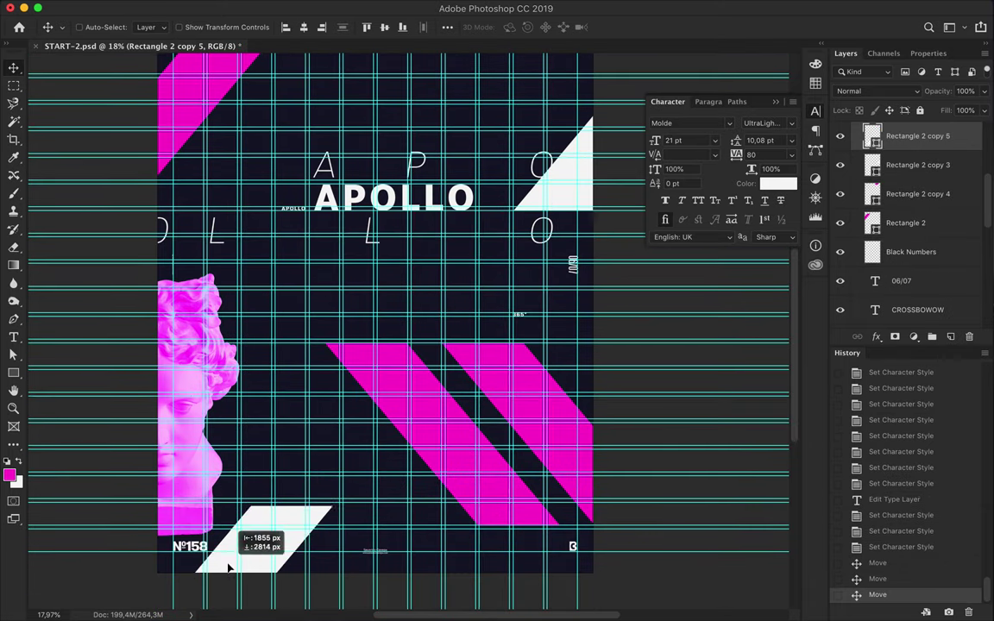
{"action": "left_click_drag", "start_coordinate": [255, 541], "coordinate": [304, 471]}
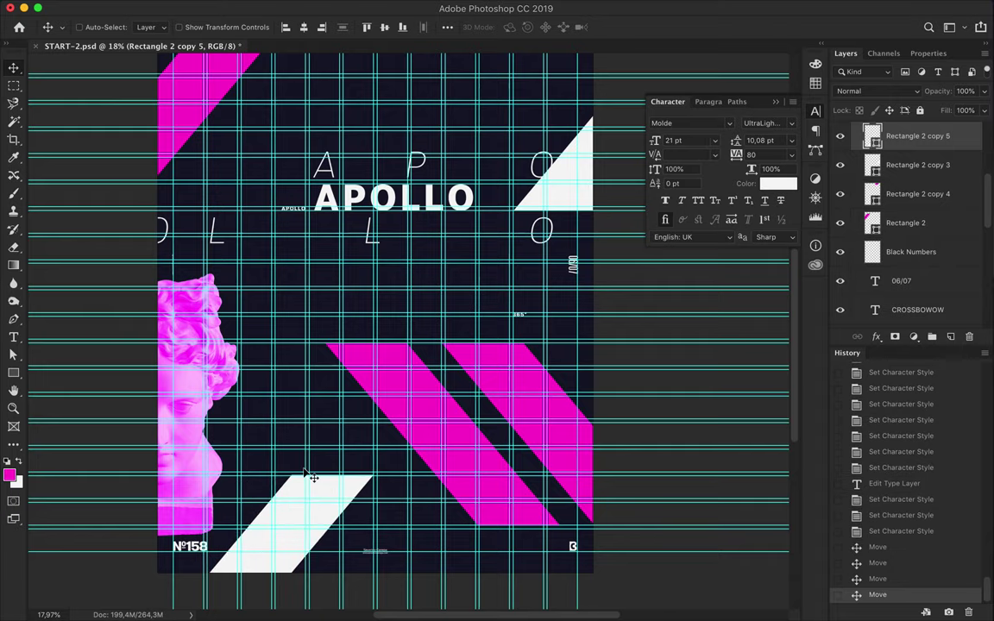
Step: Center the large APOLLO headline horizontally on the poster
{"action": "key", "text": "ctrl+semicolon"}
{"action": "scroll", "coordinate": [377, 355], "scroll_direction": "down", "scroll_amount": 3}
{"action": "left_click", "coordinate": [345, 263]}
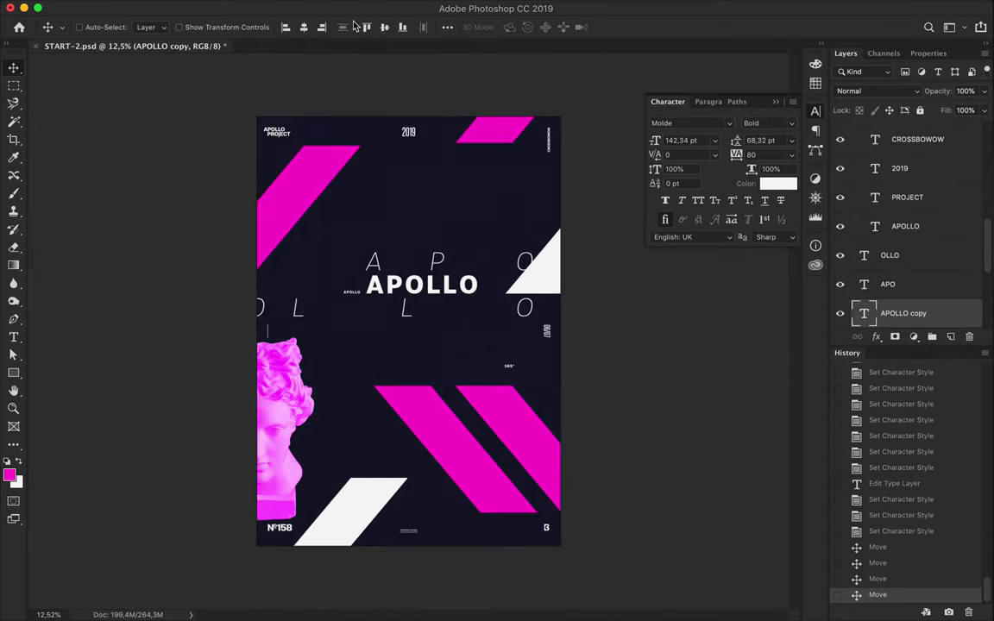
{"action": "left_click", "coordinate": [447, 27]}
{"action": "left_click", "coordinate": [405, 65]}
Step: Shift the spaced APO row left and adjust its letter spacing
{"action": "left_click_drag", "start_coordinate": [437, 268], "coordinate": [426, 268]}
{"action": "key", "text": "t"}
{"action": "left_click", "coordinate": [465, 250]}
{"action": "left_click", "coordinate": [677, 155]}
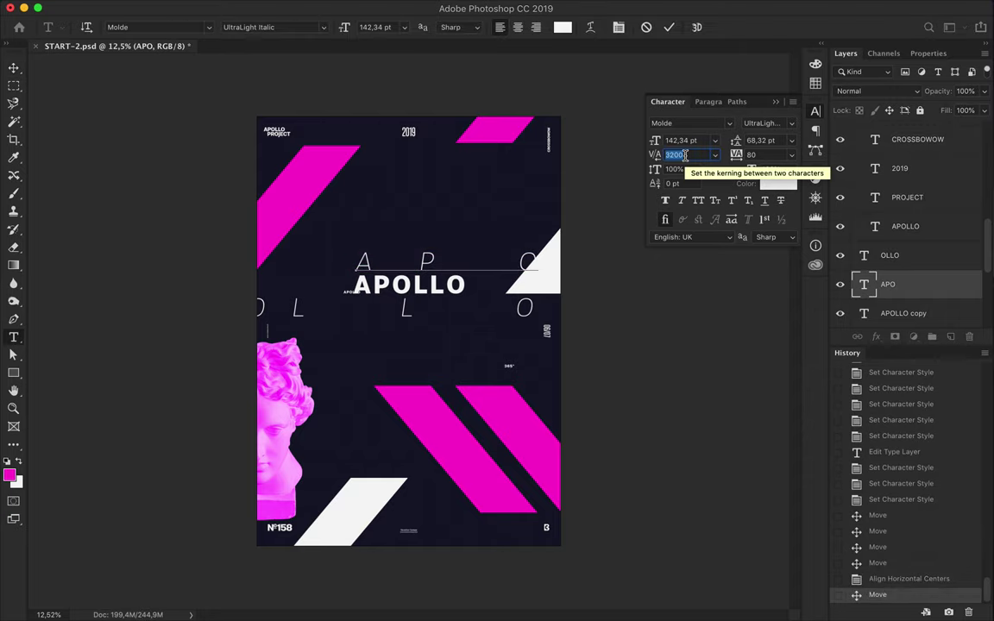
{"action": "left_click", "coordinate": [13, 67]}
Step: Place a headline duplicate below APOLLO and retype it as a bold 365°
{"action": "scroll", "coordinate": [412, 330], "scroll_direction": "up", "scroll_amount": 1}
{"action": "mouse_move", "coordinate": [339, 288]}
{"action": "left_mouse_down"}
{"action": "mouse_move", "coordinate": [326, 290]}
{"action": "mouse_move", "coordinate": [372, 332]}
{"action": "left_mouse_up"}
{"action": "double_click", "coordinate": [380, 332]}
{"action": "type", "text": "365"}
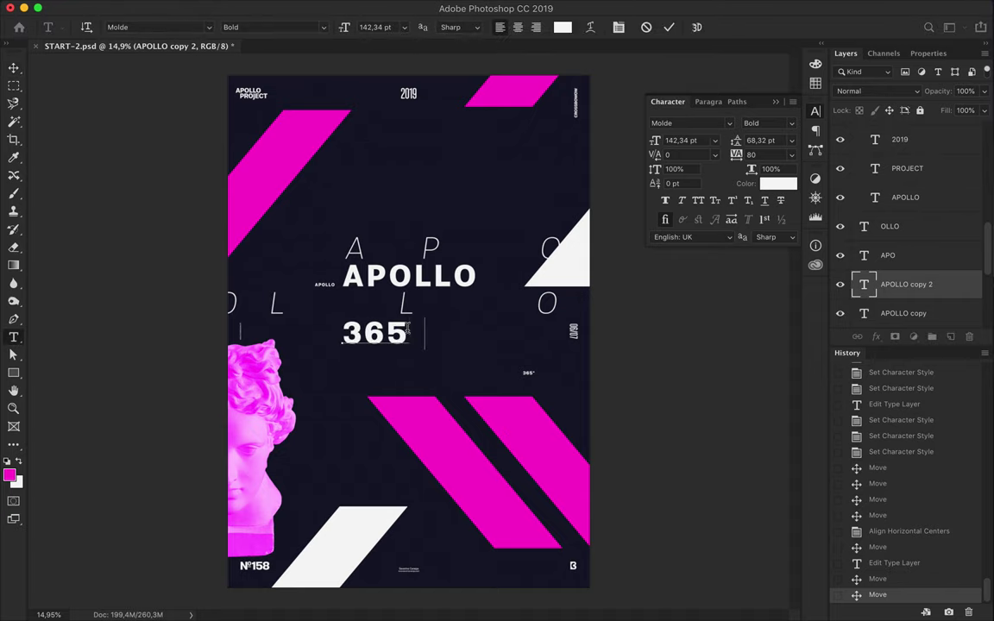
{"action": "left_click", "coordinate": [13, 67]}
{"action": "scroll", "coordinate": [372, 319], "scroll_direction": "up", "scroll_amount": 1}
{"action": "key", "text": "Down"}
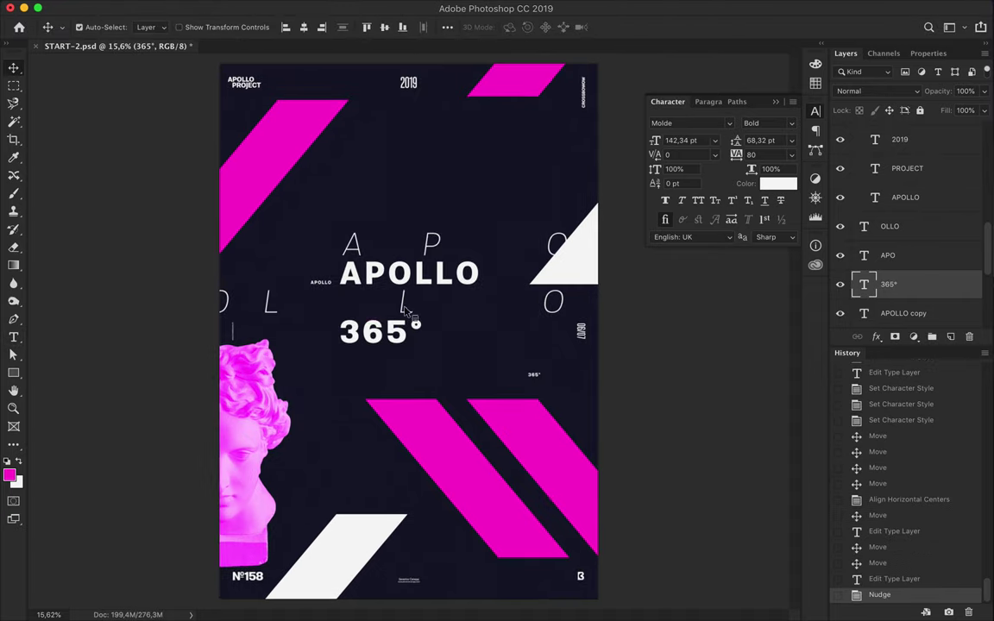
{"action": "left_click_drag", "start_coordinate": [406, 310], "coordinate": [405, 376]}
Step: Retype the duplicated OLLO row as 365° with letter spacing 200
{"action": "key", "text": "t"}
{"action": "double_click", "coordinate": [461, 366]}
{"action": "type", "text": "365"}
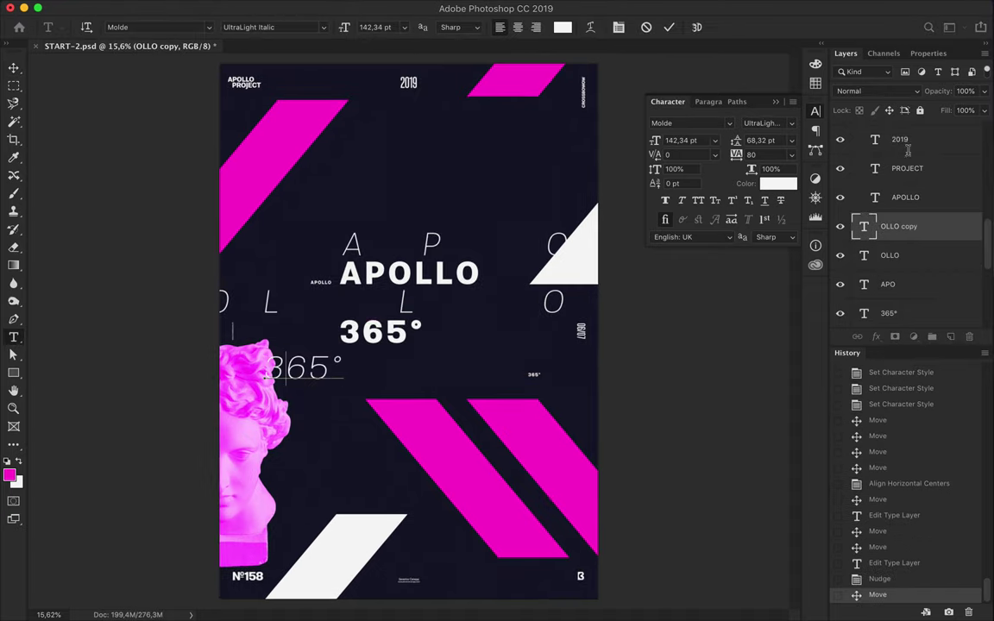
{"action": "left_click", "coordinate": [697, 154]}
{"action": "type", "text": "200"}
{"action": "key", "text": "Return"}
Step: Adjust the 365° row's tracking through 150 to a final 300 so it spans the poster
{"action": "key", "text": "shift+Up"}
{"action": "key", "text": "shift+Up"}
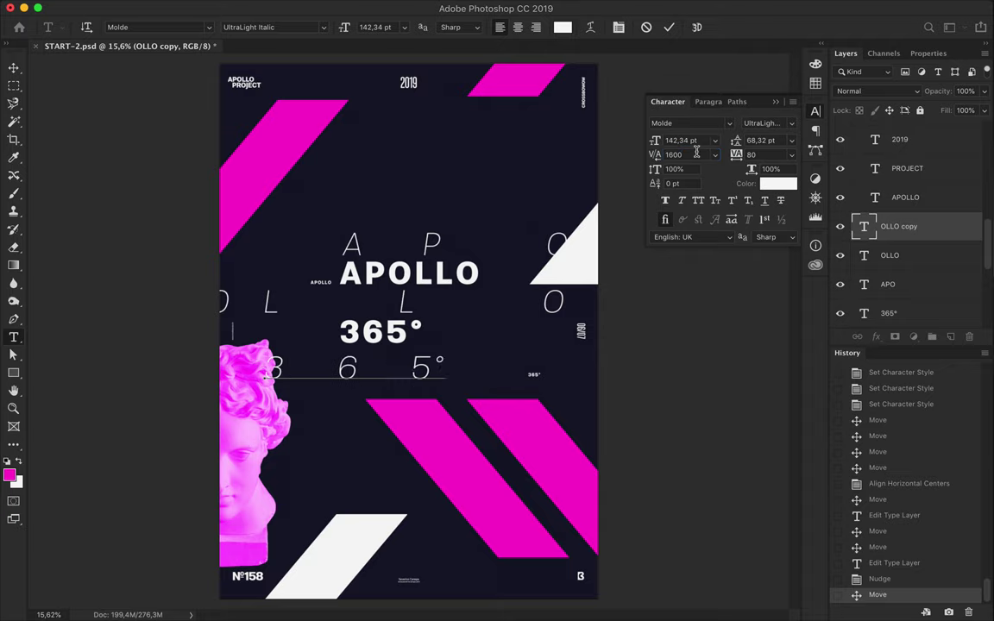
{"action": "key", "text": "shift+Up"}
{"action": "key", "text": "shift+Up"}
{"action": "key", "text": "shift+Up"}
{"action": "key", "text": "shift+Up"}
{"action": "key", "text": "shift+Up"}
{"action": "key", "text": "shift+Up"}
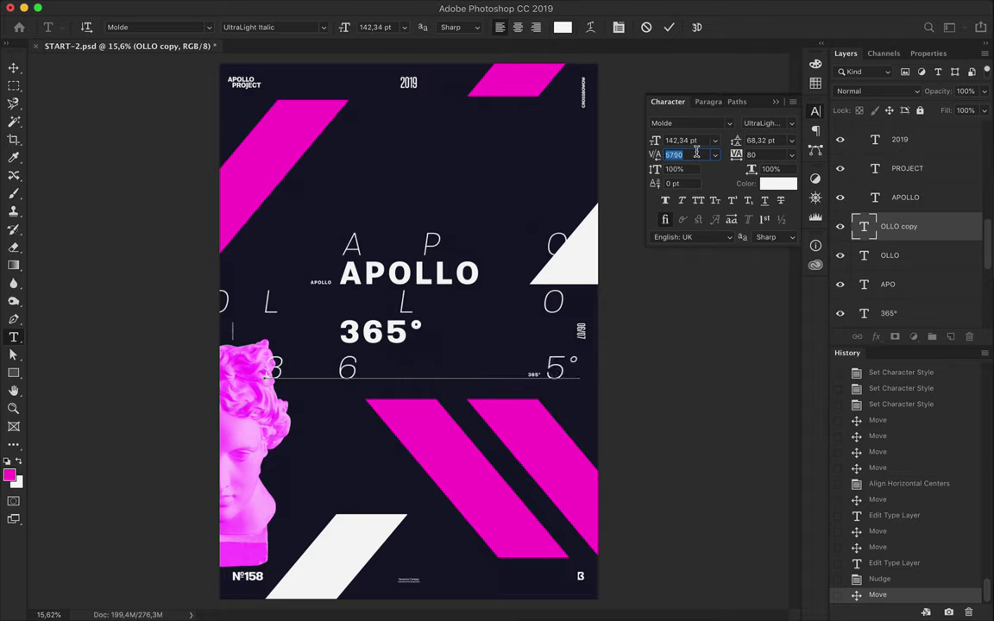
{"action": "type", "text": "150"}
{"action": "key", "text": "Return"}
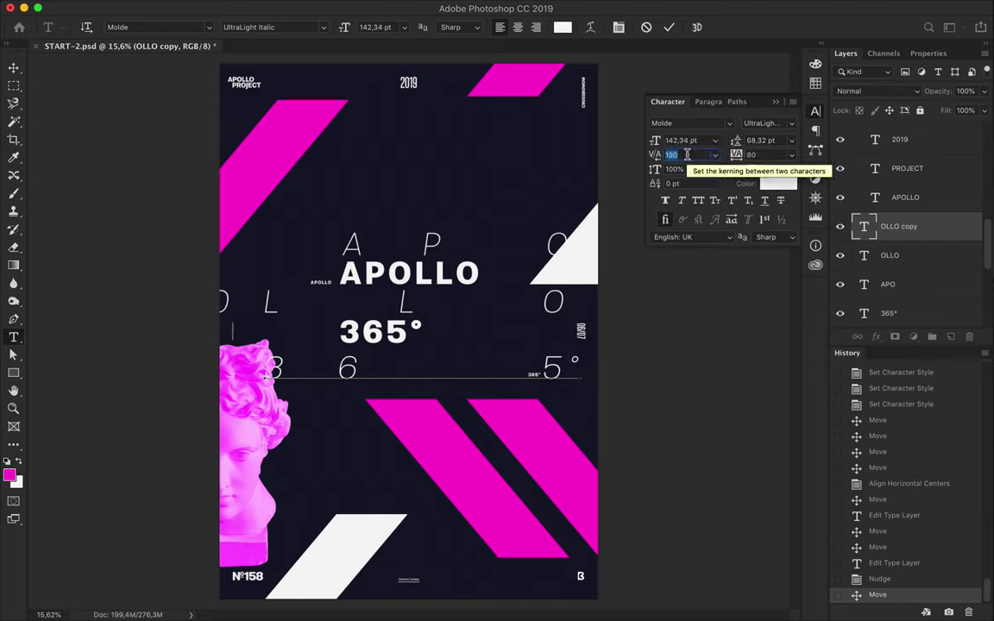
{"action": "type", "text": "300"}
{"action": "key", "text": "Return"}
{"action": "left_click", "coordinate": [669, 27]}
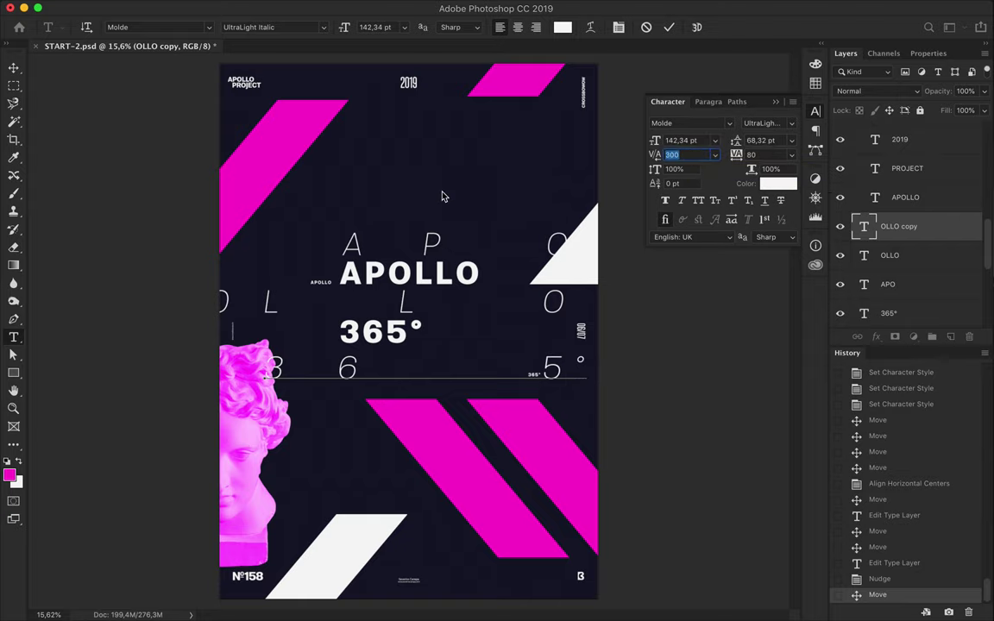
{"action": "key", "text": "v"}
{"action": "left_click_drag", "start_coordinate": [244, 421], "coordinate": [229, 422]}
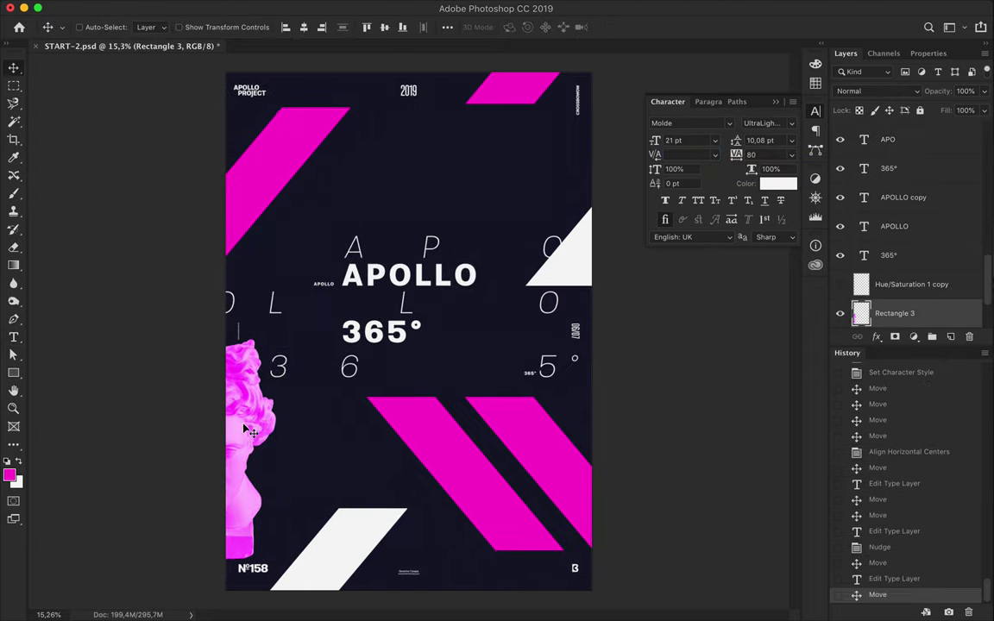
Step: Shrink a magenta stripe copy beside the thin A and add two more small copies
{"action": "left_click_drag", "start_coordinate": [289, 126], "coordinate": [412, 155]}
{"action": "key", "text": "ctrl+t"}
{"action": "mouse_move", "coordinate": [431, 90]}
{"action": "left_mouse_down"}
{"action": "mouse_move", "coordinate": [379, 226]}
{"action": "mouse_move", "coordinate": [328, 177]}
{"action": "mouse_move", "coordinate": [351, 170]}
{"action": "left_mouse_up"}
{"action": "scroll", "coordinate": [377, 212], "scroll_direction": "up", "scroll_amount": 3}
{"action": "scroll", "coordinate": [376, 213], "scroll_direction": "up", "scroll_amount": 1}
{"action": "key", "text": "Return"}
{"action": "left_click_drag", "start_coordinate": [917, 135], "coordinate": [897, 153]}
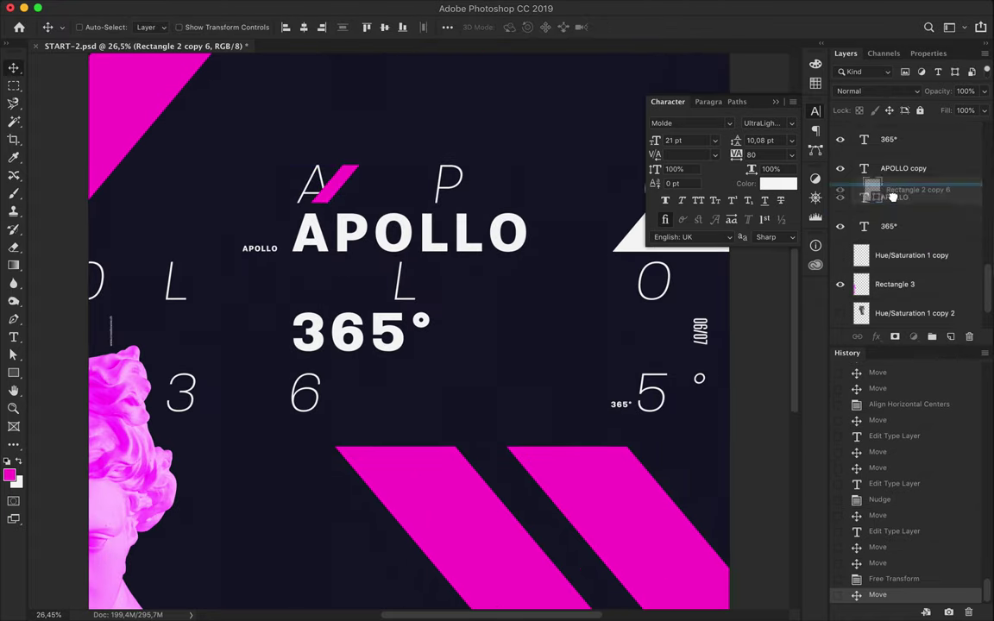
{"action": "mouse_move", "coordinate": [349, 184]}
{"action": "left_mouse_down"}
{"action": "mouse_move", "coordinate": [393, 192]}
{"action": "mouse_move", "coordinate": [400, 205]}
{"action": "left_mouse_up"}
Step: Move the bold APOLLO copy above the A P row and duplicate it
{"action": "scroll", "coordinate": [385, 188], "scroll_direction": "up", "scroll_amount": 3}
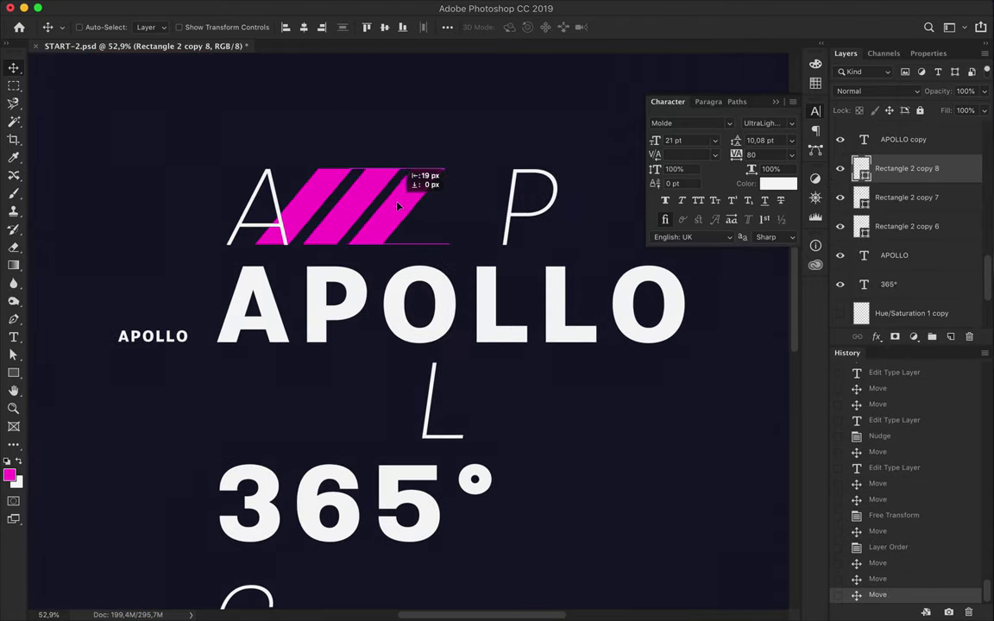
{"action": "scroll", "coordinate": [400, 205], "scroll_direction": "down", "scroll_amount": 5}
{"action": "left_click_drag", "start_coordinate": [387, 254], "coordinate": [423, 221]}
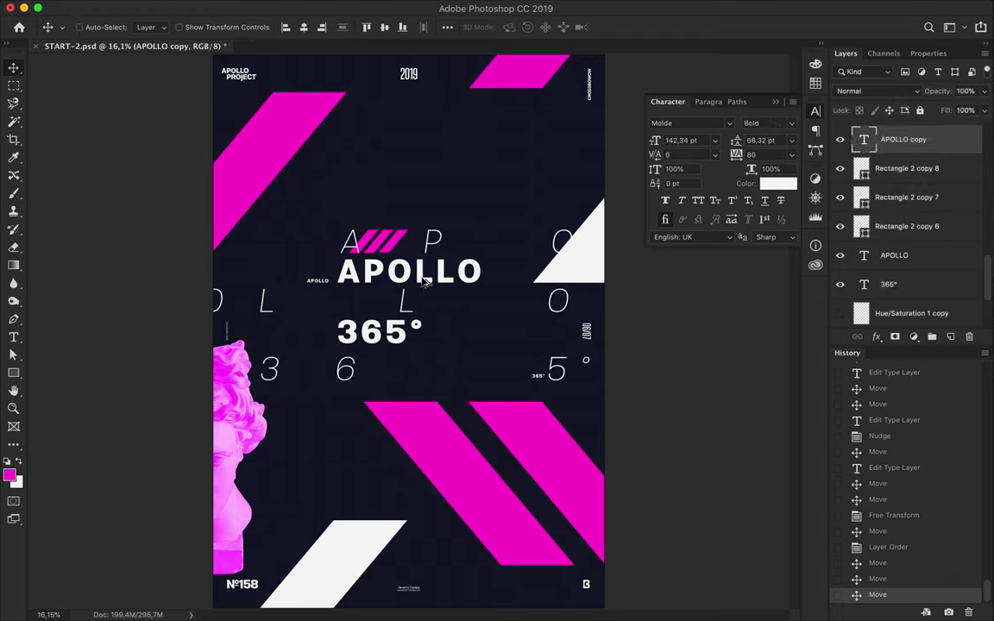
{"action": "key", "text": "ctrl+j"}
{"action": "key", "text": "ctrl+j"}
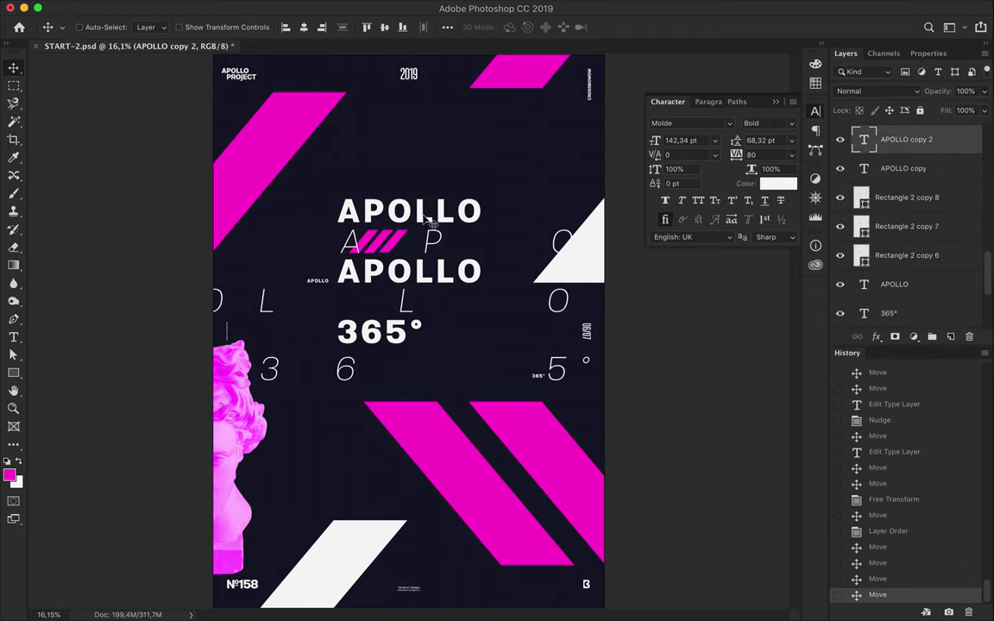
Step: Place the new APOLLO copy at the top and retype it as a magenta Thin Italic A
{"action": "left_click_drag", "start_coordinate": [423, 221], "coordinate": [417, 148]}
{"action": "double_click", "coordinate": [411, 142]}
{"action": "type", "text": "A"}
{"action": "left_click", "coordinate": [285, 27]}
{"action": "left_click", "coordinate": [299, 52]}
{"action": "key", "text": "Up"}
{"action": "left_click", "coordinate": [562, 26]}
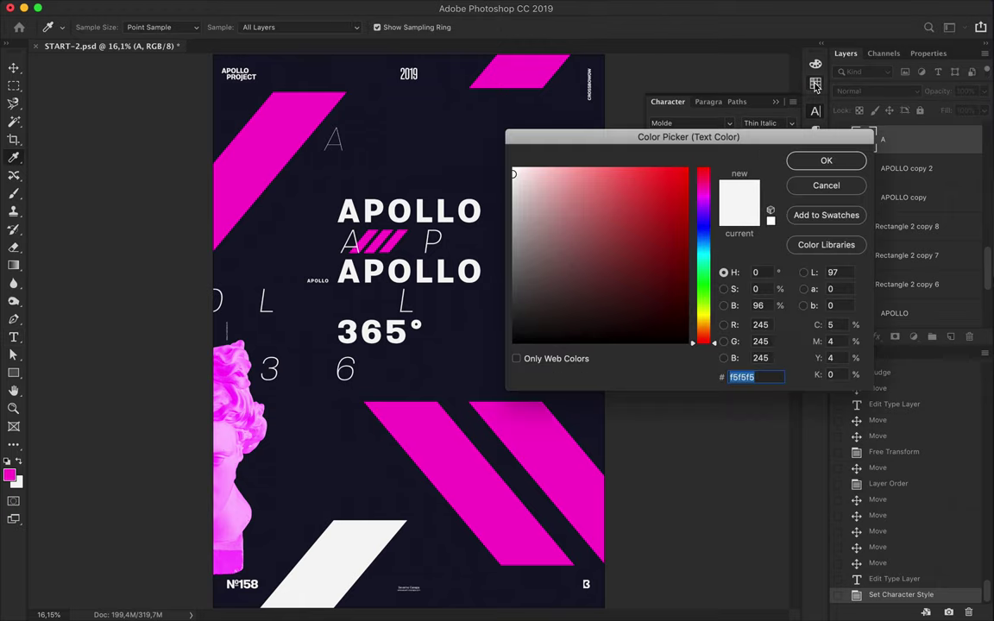
{"action": "left_click", "coordinate": [661, 72]}
{"action": "key", "text": "Return"}
Step: Scale the magenta A to about 300%
{"action": "key", "text": "ctrl+t"}
{"action": "mouse_move", "coordinate": [365, 167]}
{"action": "left_mouse_down"}
{"action": "mouse_move", "coordinate": [394, 223]}
{"action": "mouse_move", "coordinate": [370, 171]}
{"action": "mouse_move", "coordinate": [457, 173]}
{"action": "mouse_move", "coordinate": [564, 197]}
{"action": "mouse_move", "coordinate": [258, 428]}
{"action": "mouse_move", "coordinate": [333, 424]}
{"action": "left_mouse_up"}
{"action": "key", "text": "Return"}
{"action": "key", "text": "v"}
Step: Change copies of the giant letter to P and O across the top
{"action": "key", "text": "t"}
{"action": "double_click", "coordinate": [483, 168]}
{"action": "type", "text": "P"}
{"action": "key", "text": "Escape"}
{"action": "key", "text": "v"}
{"action": "double_click", "coordinate": [587, 173]}
{"action": "type", "text": "O"}
{"action": "key", "text": "Escape"}
{"action": "key", "text": "v"}
Step: Set the letter copy near the statue to L L and add an O copy at the right edge
{"action": "key", "text": "t"}
{"action": "double_click", "coordinate": [333, 424]}
{"action": "key", "text": "Escape"}
{"action": "key", "text": "v"}
{"action": "left_click_drag", "start_coordinate": [255, 459], "coordinate": [655, 423]}
{"action": "key", "text": "t"}
{"action": "double_click", "coordinate": [621, 440]}
{"action": "type", "text": "O"}
{"action": "key", "text": "Escape"}
{"action": "key", "text": "v"}
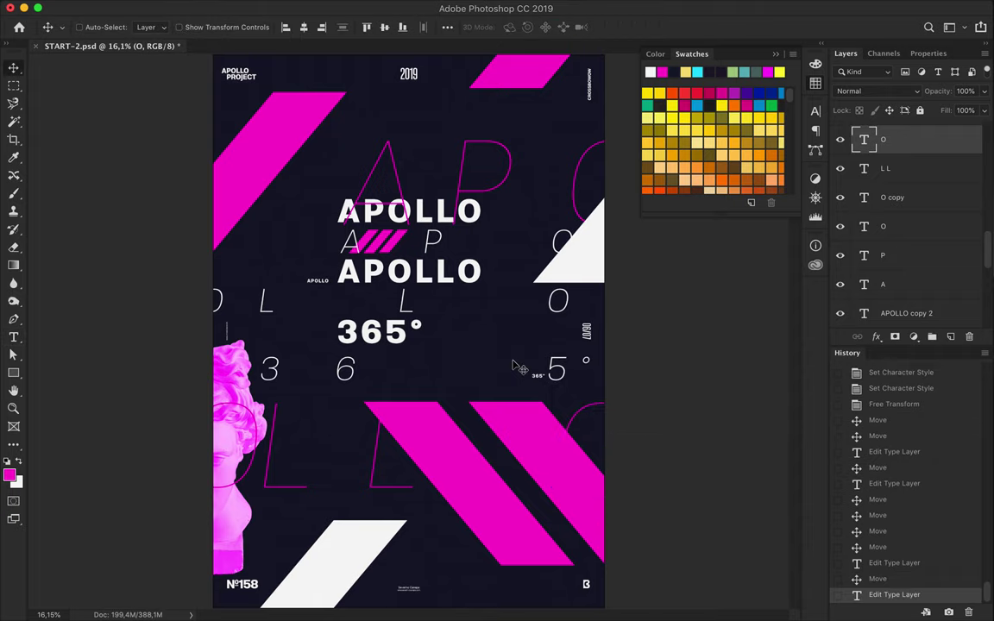
{"action": "scroll", "coordinate": [384, 251], "scroll_direction": "up", "scroll_amount": 5}
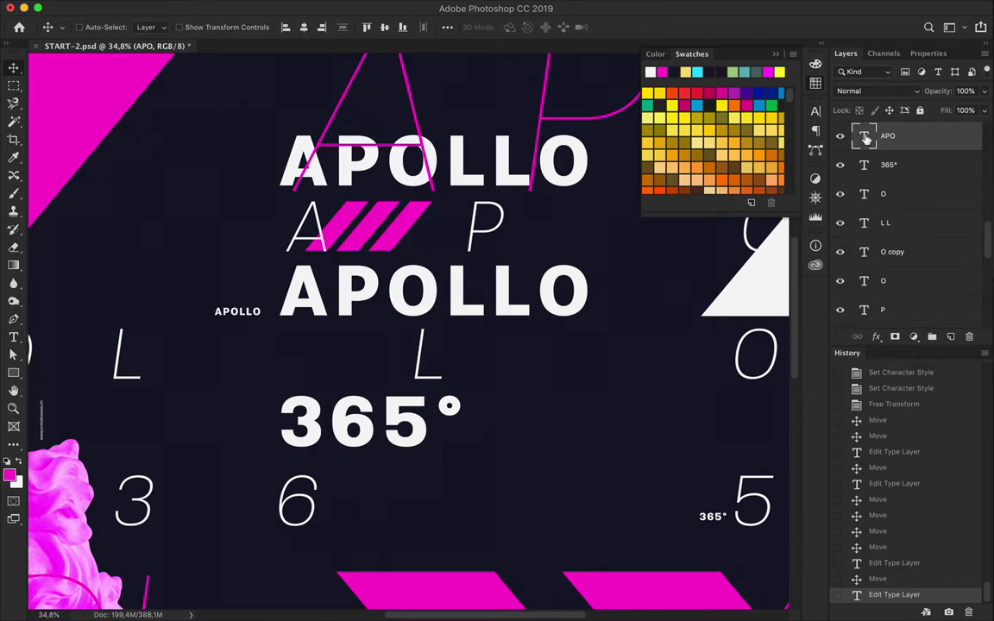
Step: Distribute the three small stripes evenly, group them, and shrink the group to about half
{"action": "right_click", "coordinate": [865, 138]}
{"action": "key", "text": "Escape"}
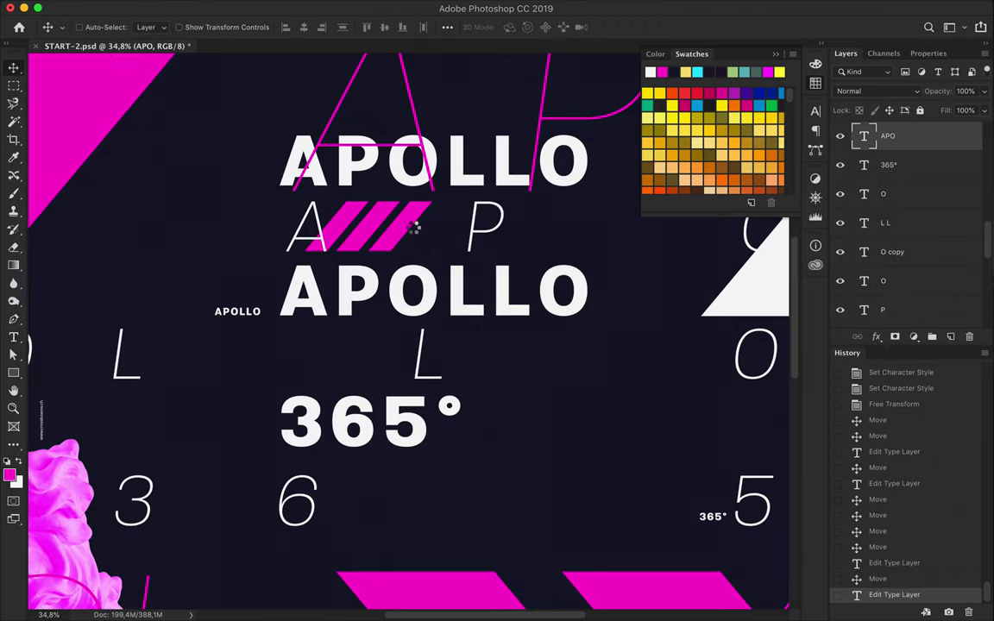
{"action": "left_click", "coordinate": [446, 27]}
{"action": "left_click", "coordinate": [381, 154]}
{"action": "scroll", "coordinate": [908, 194], "scroll_direction": "down", "scroll_amount": 1}
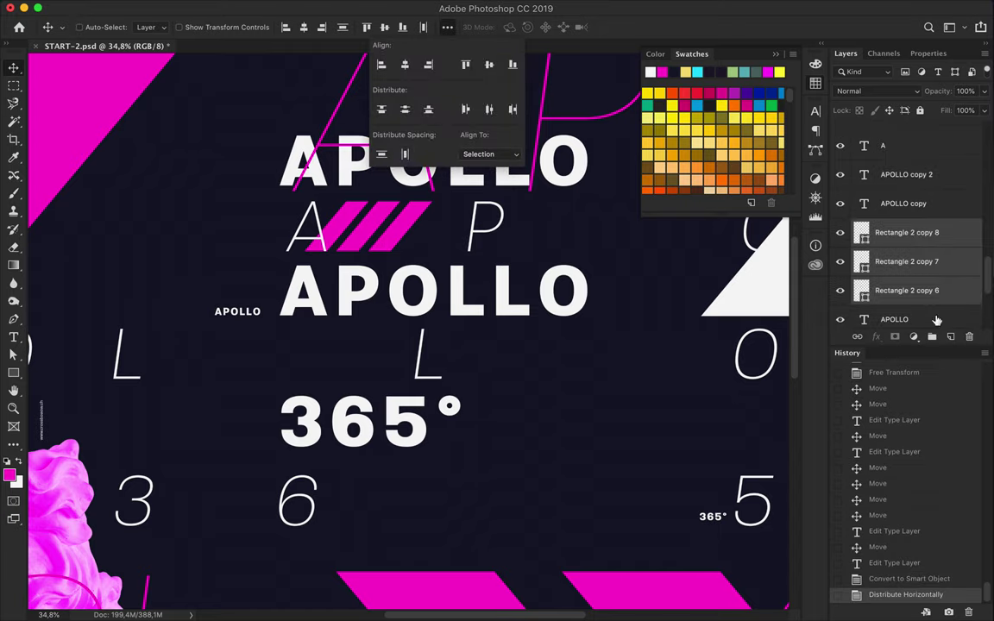
{"action": "key", "text": "ctrl+g"}
{"action": "key", "text": "ctrl+t"}
{"action": "mouse_move", "coordinate": [429, 201]}
{"action": "left_mouse_down"}
{"action": "mouse_move", "coordinate": [362, 233]}
{"action": "mouse_move", "coordinate": [336, 229]}
{"action": "left_mouse_up"}
{"action": "key", "text": "Return"}
Step: Duplicate the stripe group and reorder the copy in the Layers panel
{"action": "key", "text": "ctrl+0"}
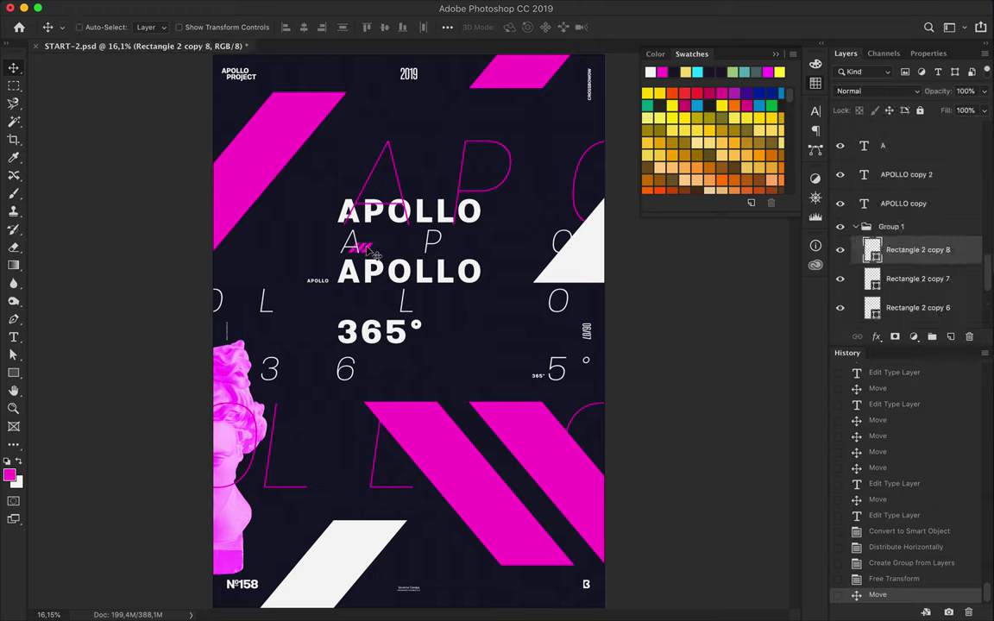
{"action": "left_click_drag", "start_coordinate": [369, 250], "coordinate": [462, 379]}
{"action": "key", "text": "ctrl+z"}
{"action": "key", "text": "ctrl+z"}
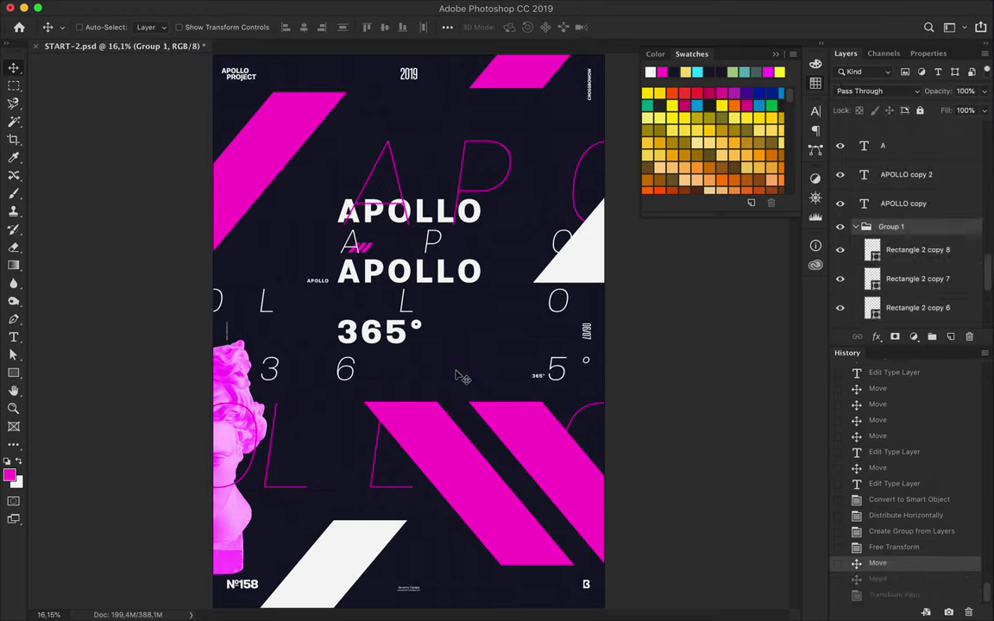
{"action": "left_click", "coordinate": [855, 226]}
{"action": "key", "text": "ctrl+alt+g"}
{"action": "key", "text": "ctrl+alt+g"}
{"action": "left_click_drag", "start_coordinate": [891, 226], "coordinate": [862, 245]}
{"action": "left_click", "coordinate": [855, 244]}
Step: Flip the copied stripe group horizontally and position it beside the bold 365°
{"action": "mouse_move", "coordinate": [364, 247]}
{"action": "left_mouse_down"}
{"action": "mouse_move", "coordinate": [454, 316]}
{"action": "mouse_move", "coordinate": [406, 337]}
{"action": "left_mouse_up"}
{"action": "left_click", "coordinate": [153, 7]}
{"action": "left_click", "coordinate": [381, 541]}
{"action": "mouse_move", "coordinate": [901, 166]}
{"action": "left_mouse_down"}
{"action": "mouse_move", "coordinate": [901, 231]}
{"action": "mouse_move", "coordinate": [917, 259]}
{"action": "left_mouse_up"}
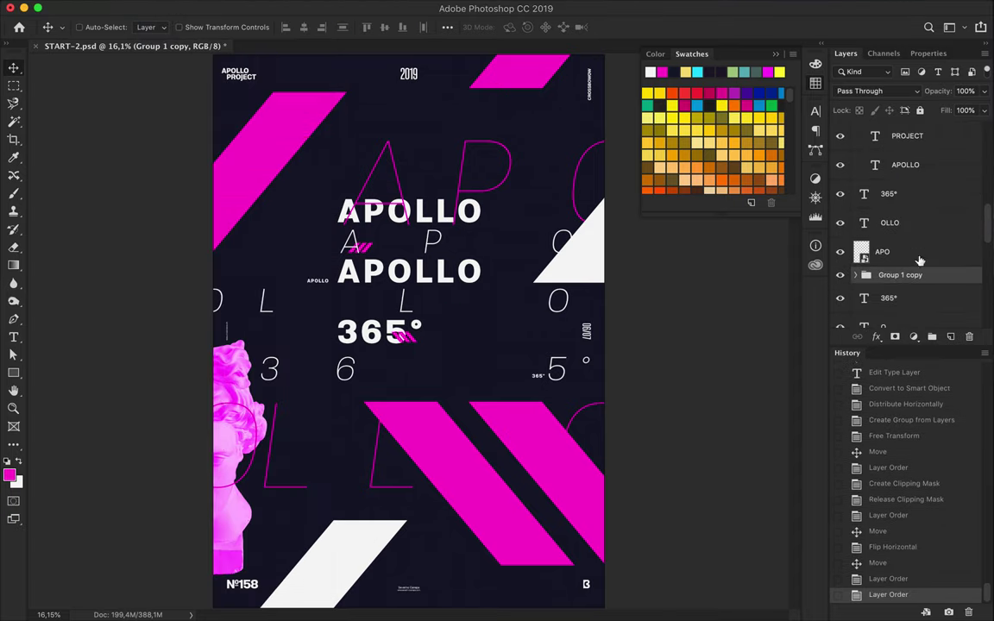
{"action": "scroll", "coordinate": [423, 358], "scroll_direction": "up", "scroll_amount": 5}
{"action": "left_click_drag", "start_coordinate": [422, 358], "coordinate": [426, 359]}
{"action": "scroll", "coordinate": [426, 360], "scroll_direction": "down", "scroll_amount": 2}
{"action": "scroll", "coordinate": [590, 268], "scroll_direction": "down", "scroll_amount": 4}
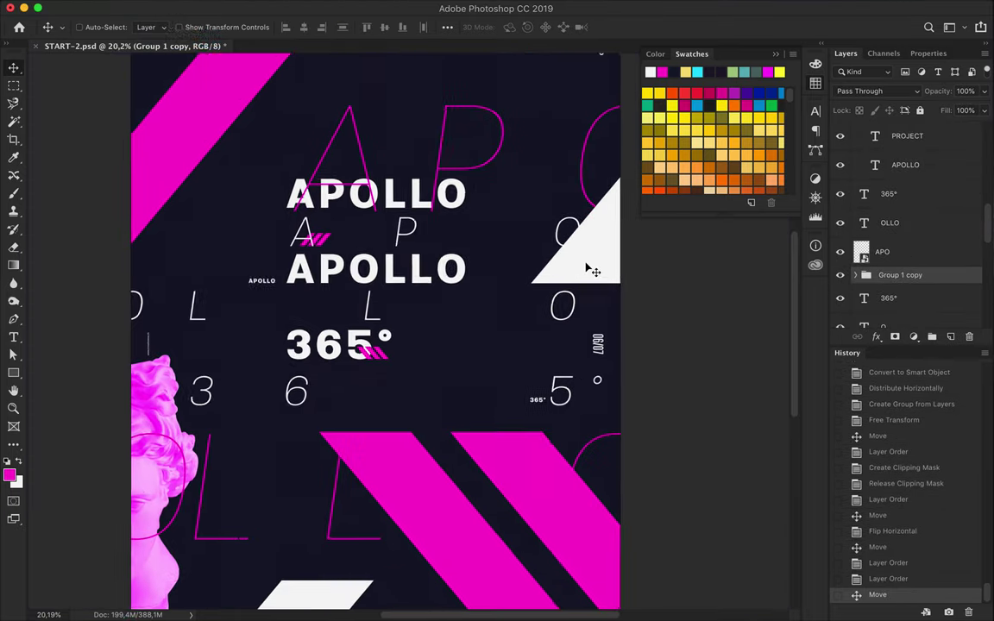
{"action": "scroll", "coordinate": [552, 285], "scroll_direction": "down", "scroll_amount": 3}
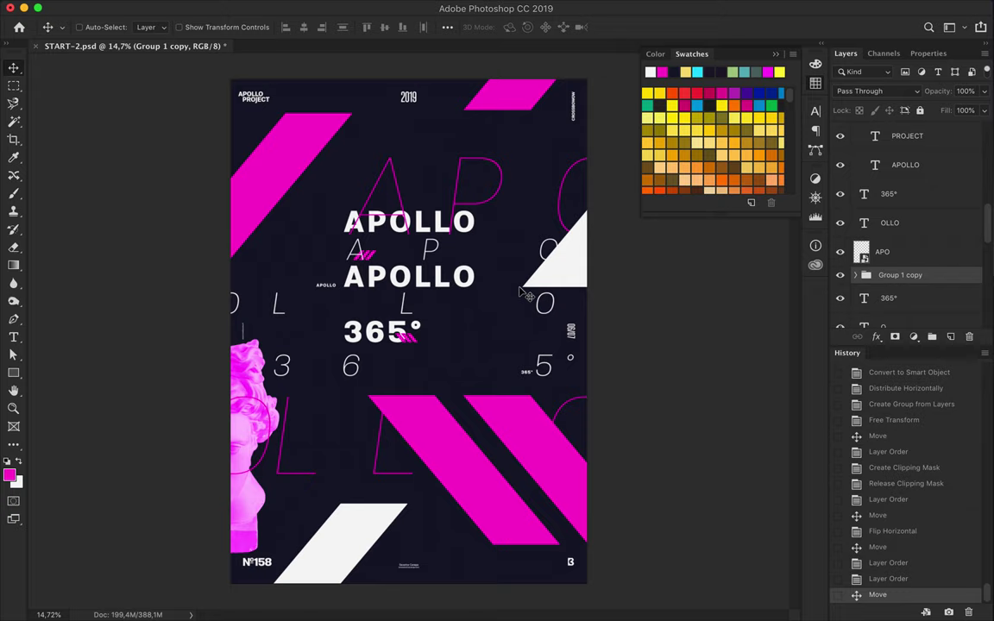
Step: Spread the top bold APOLLO letters apart with kerning values of 280 and 790
{"action": "double_click", "coordinate": [428, 227]}
{"action": "key", "text": "ctrl+t"}
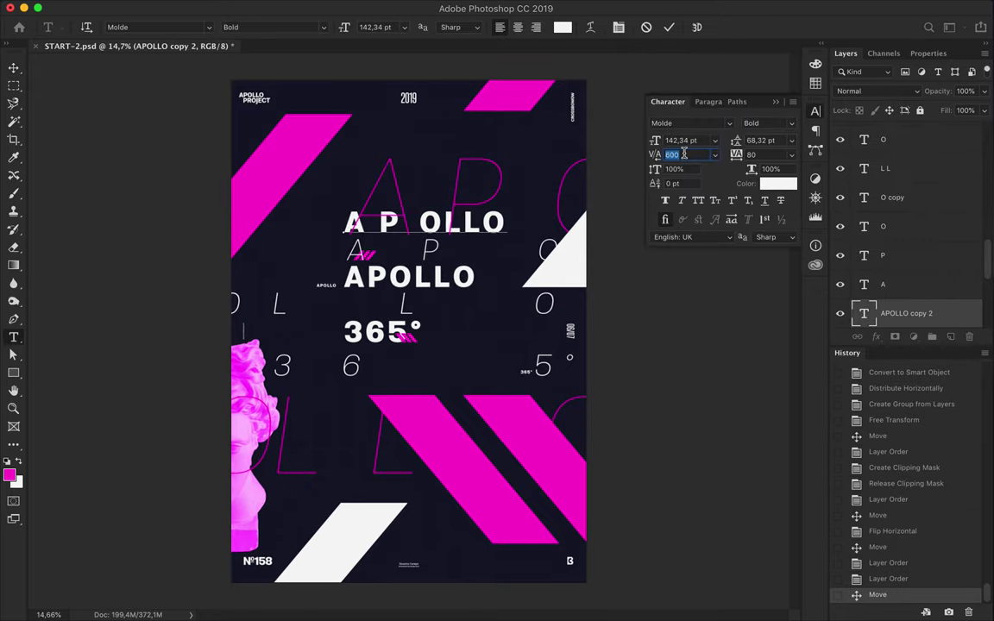
{"action": "type", "text": "-1"}
{"action": "key", "text": "Return"}
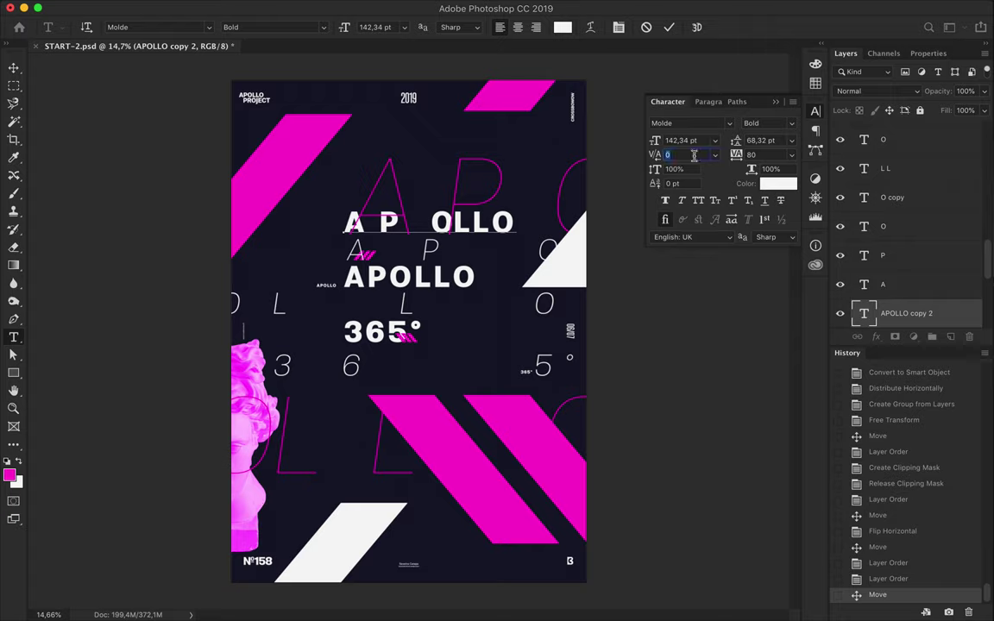
{"action": "type", "text": "280"}
{"action": "key", "text": "Return"}
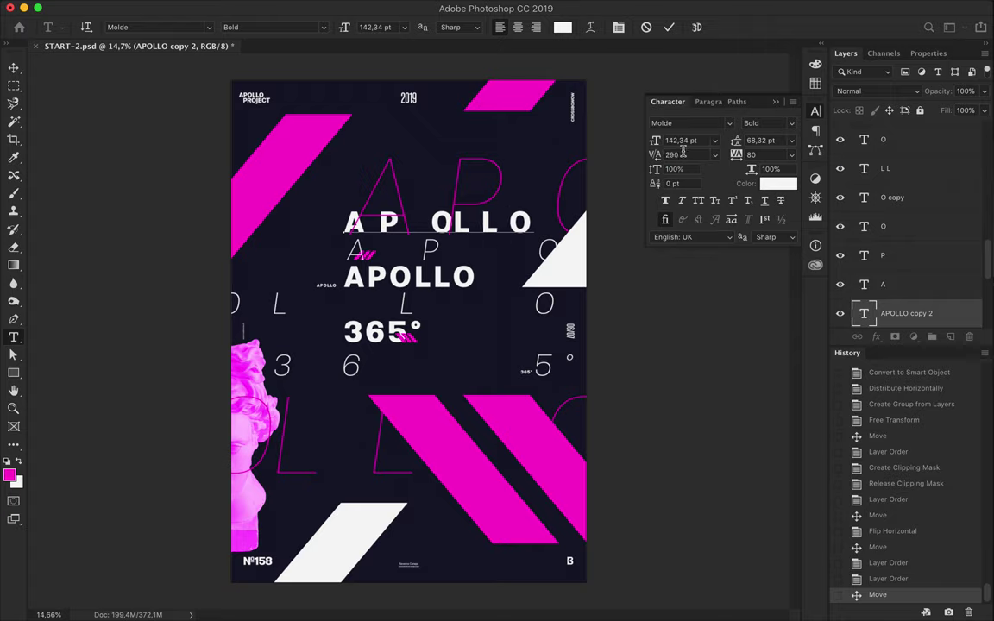
{"action": "type", "text": "790"}
{"action": "key", "text": "Return"}
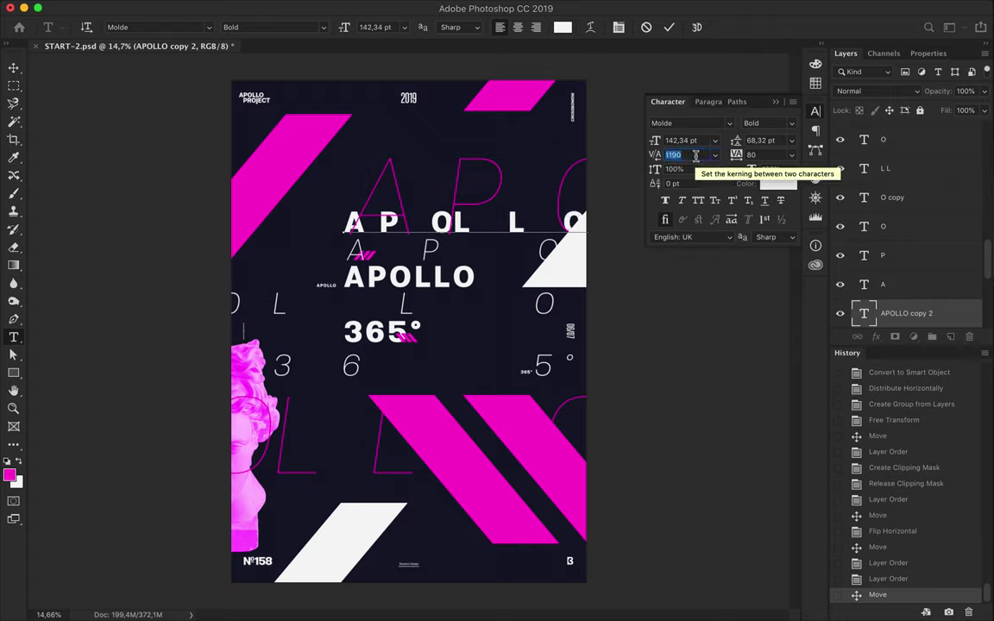
{"action": "left_click", "coordinate": [13, 67]}
Step: Recheck the APOLLO text, then move the stripe group up the layer stack
{"action": "double_click", "coordinate": [438, 226]}
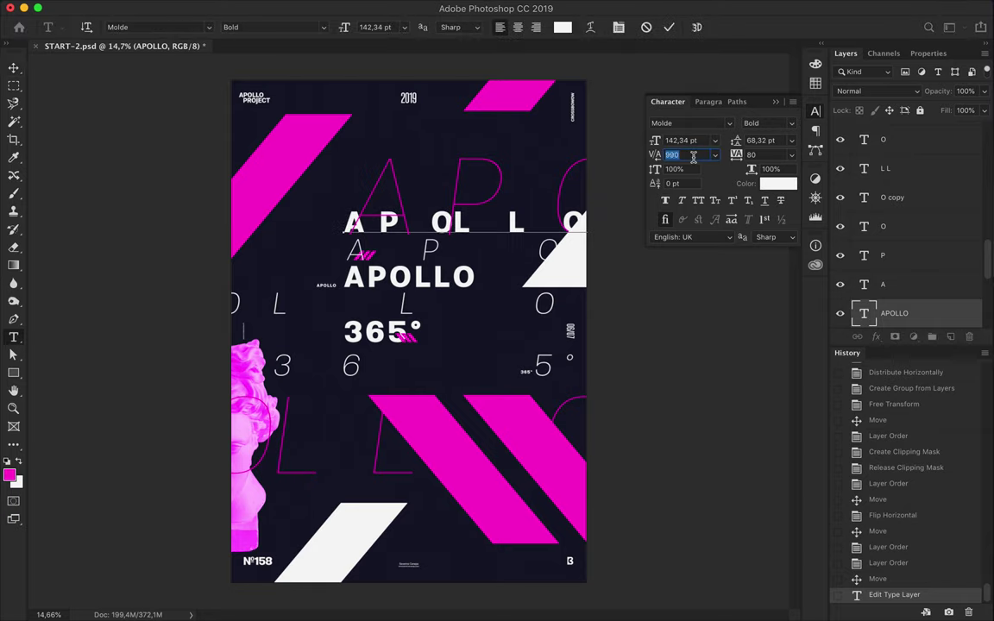
{"action": "left_click", "coordinate": [13, 68]}
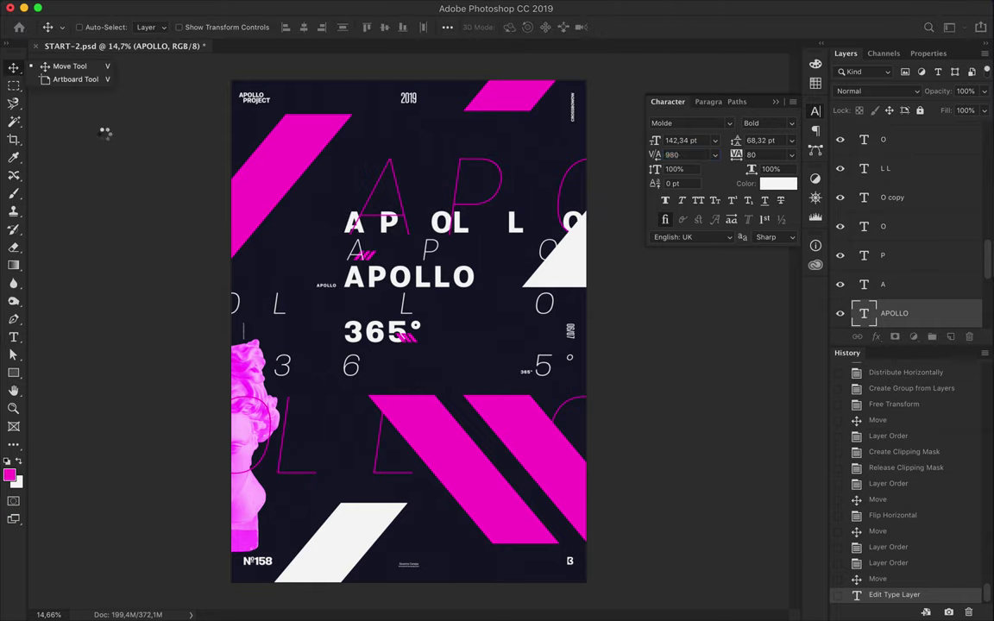
{"action": "left_click", "coordinate": [372, 263]}
{"action": "left_click_drag", "start_coordinate": [889, 204], "coordinate": [898, 235]}
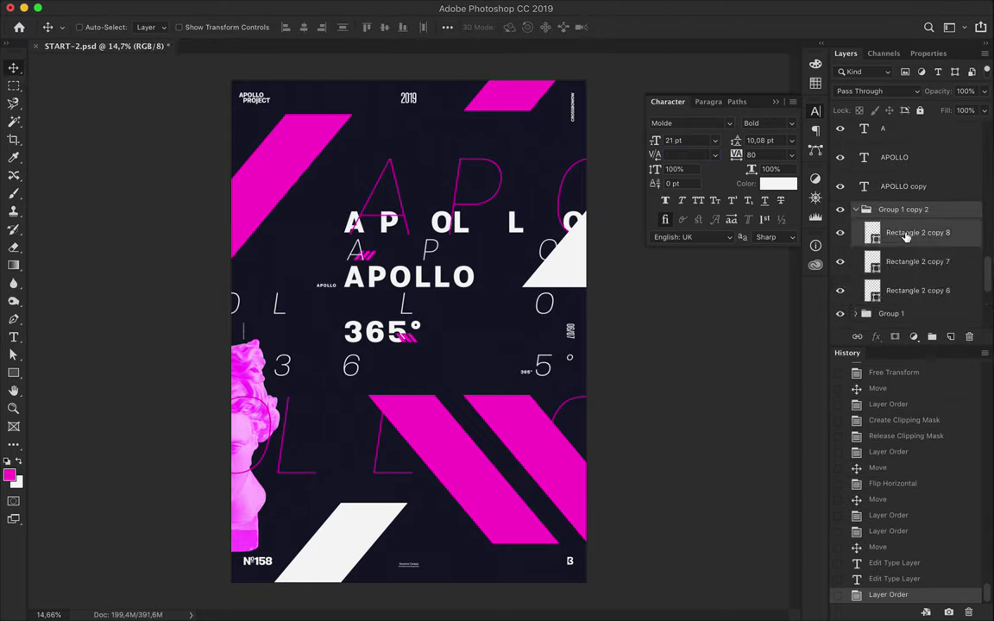
Step: Fill the three stripes white and move them above the big A P letters
{"action": "left_click", "coordinate": [917, 290], "text": "shift"}
{"action": "key", "text": "a"}
{"action": "left_click", "coordinate": [186, 24]}
{"action": "left_click", "coordinate": [138, 93]}
{"action": "key", "text": "v"}
{"action": "left_click_drag", "start_coordinate": [342, 227], "coordinate": [468, 162]}
Step: Place a white stripe copy at the lower left and raise its group in the stack
{"action": "scroll", "coordinate": [470, 164], "scroll_direction": "up", "scroll_amount": 3}
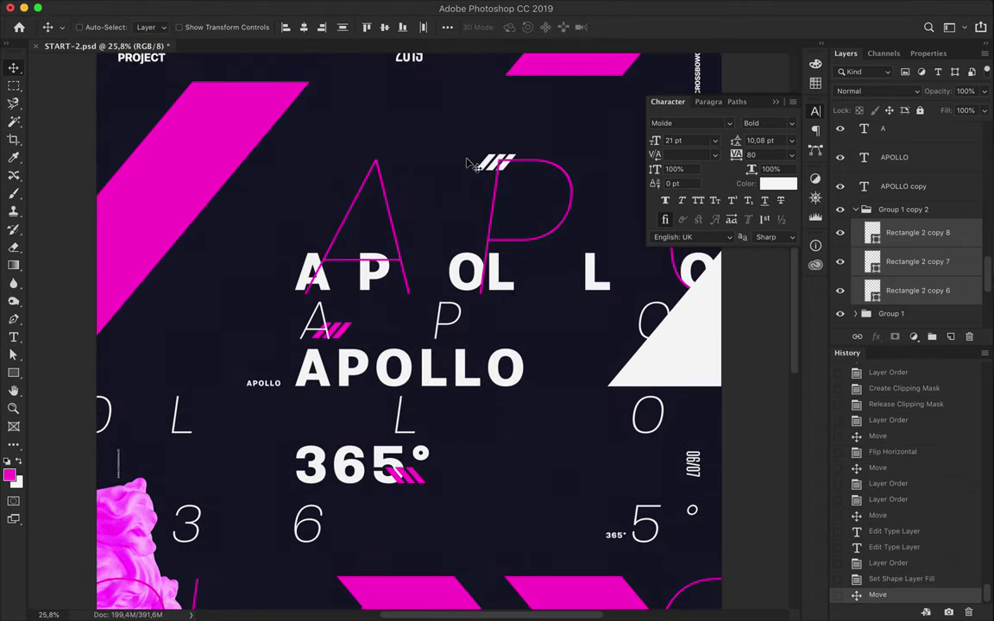
{"action": "scroll", "coordinate": [489, 162], "scroll_direction": "down", "scroll_amount": 3}
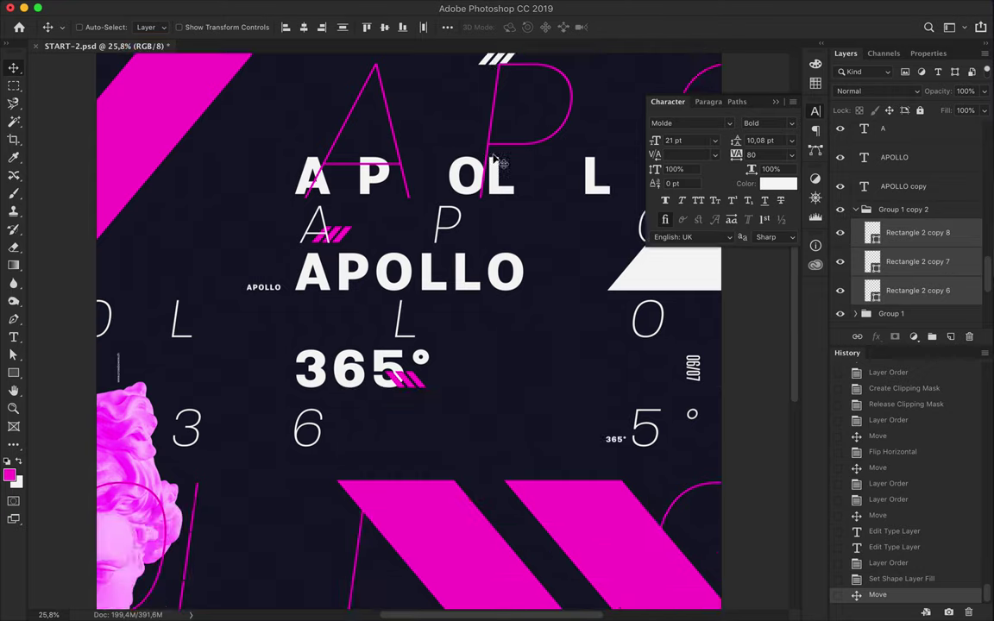
{"action": "left_click_drag", "start_coordinate": [471, 142], "coordinate": [293, 524]}
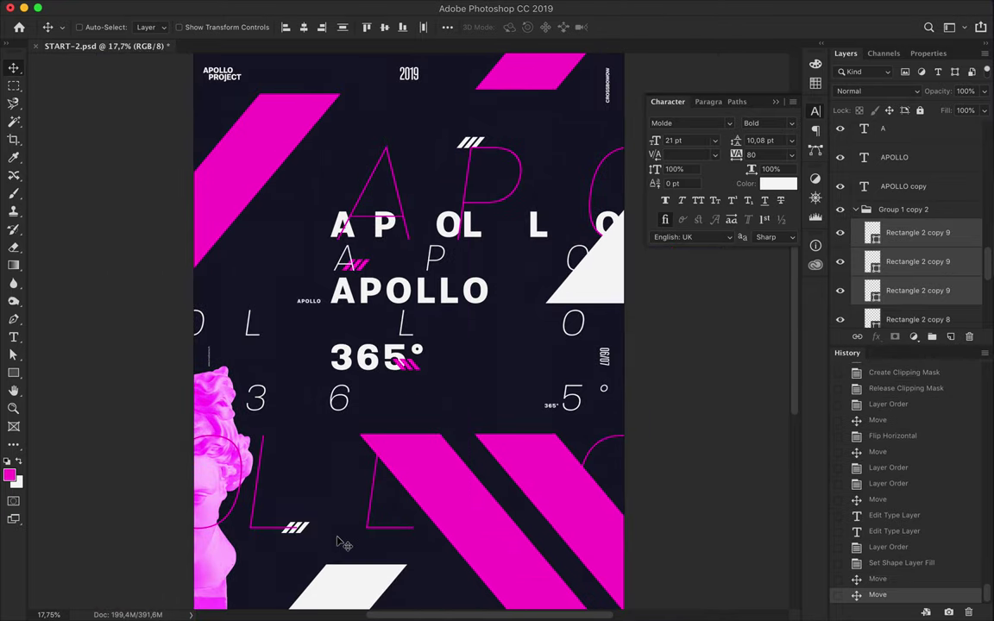
{"action": "scroll", "coordinate": [388, 388], "scroll_direction": "down", "scroll_amount": 2}
{"action": "left_click_drag", "start_coordinate": [284, 476], "coordinate": [287, 476]}
{"action": "left_click_drag", "start_coordinate": [902, 210], "coordinate": [900, 138]}
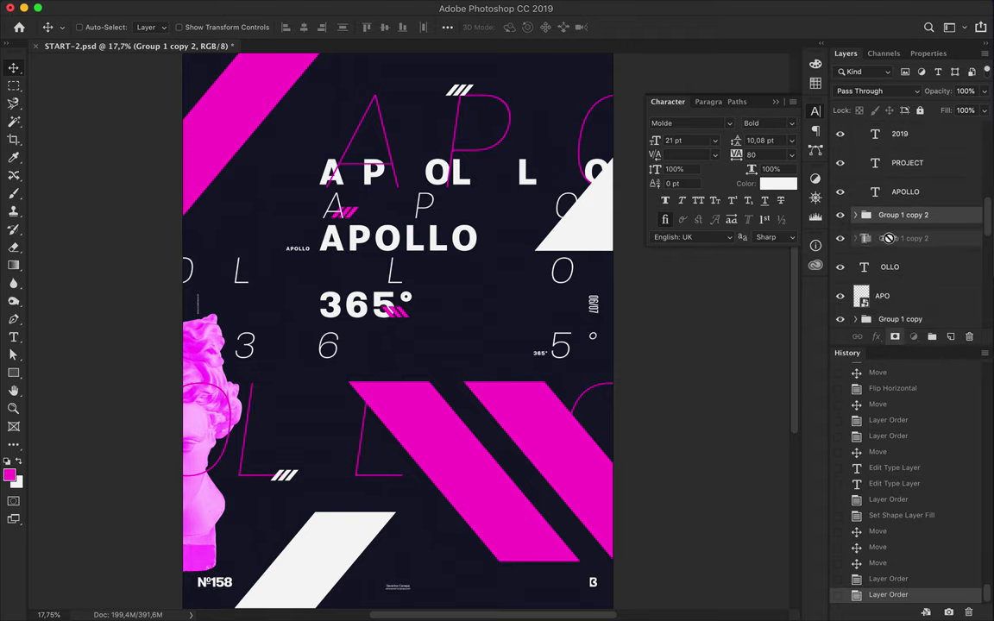
Step: Move the Rectangle 2 layers out of the group and unhide the duplicated stripe copies
{"action": "left_click", "coordinate": [901, 273]}
{"action": "left_click", "coordinate": [901, 135], "text": "shift"}
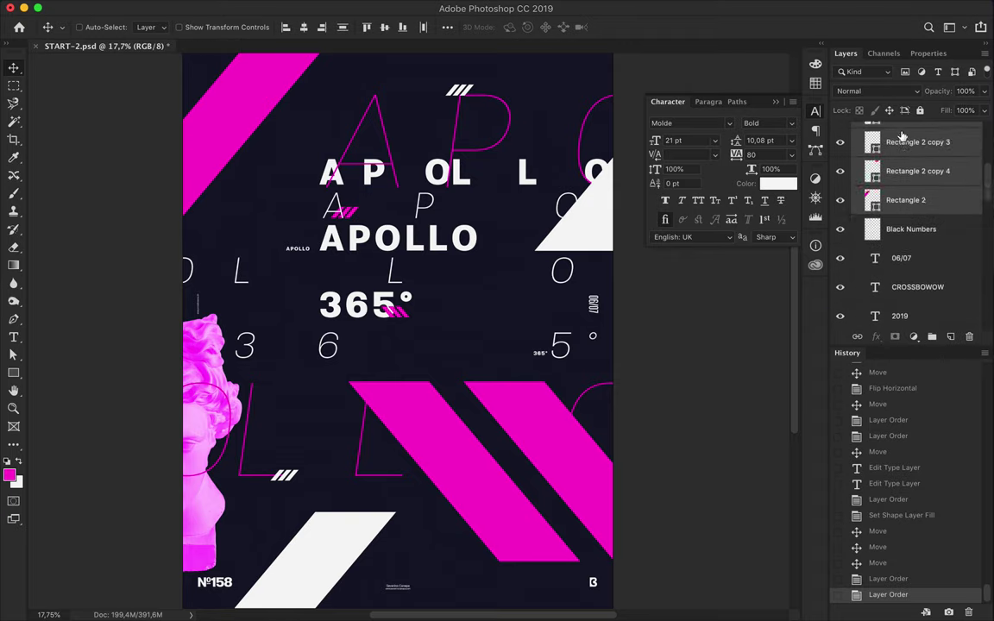
{"action": "left_click_drag", "start_coordinate": [901, 135], "coordinate": [898, 324]}
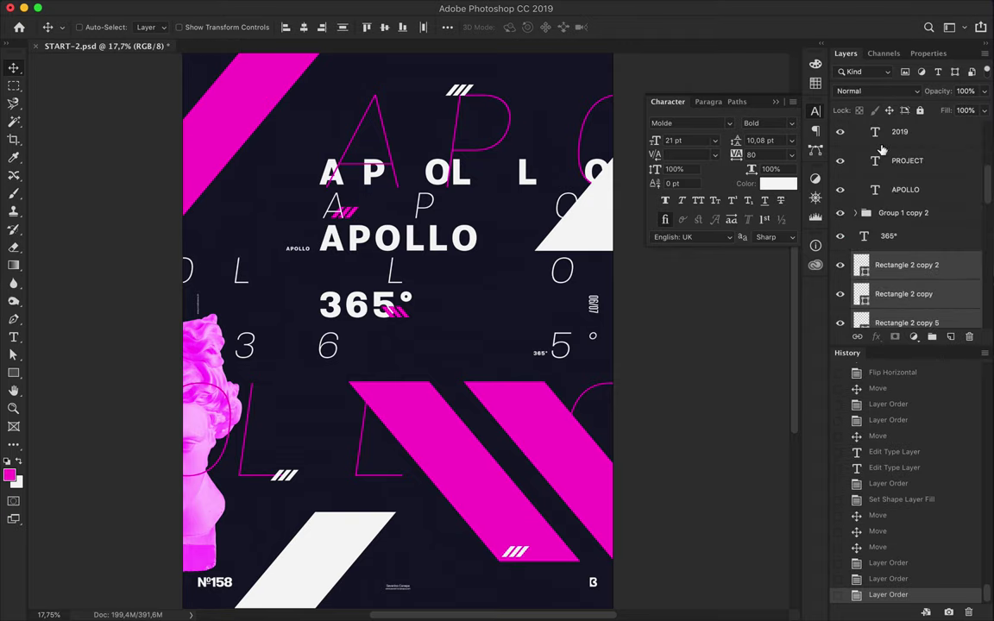
{"action": "left_click", "coordinate": [894, 149]}
{"action": "left_click", "coordinate": [854, 148]}
{"action": "left_click", "coordinate": [898, 171]}
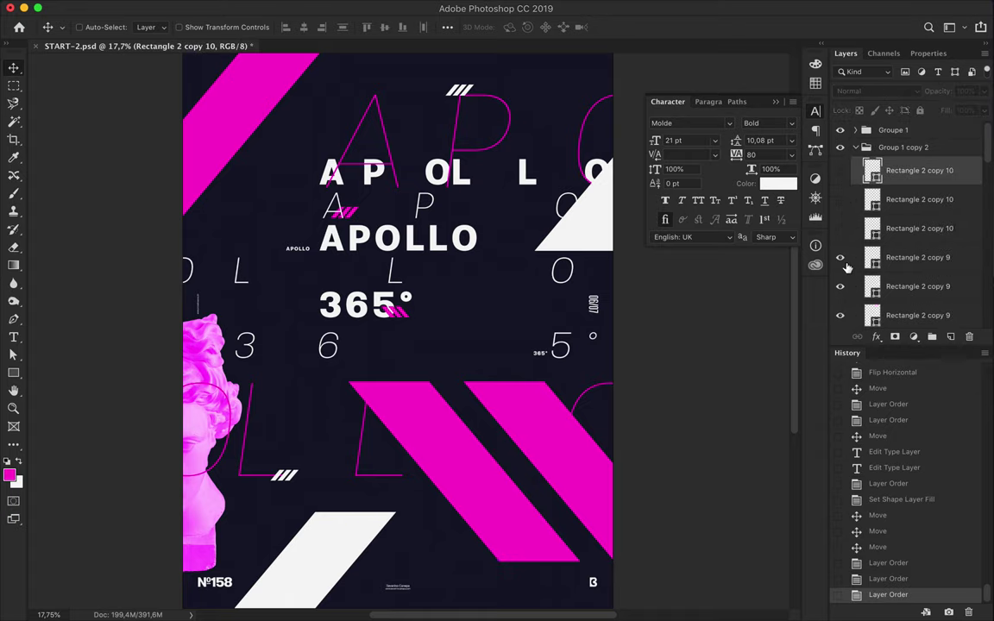
{"action": "left_click", "coordinate": [840, 228]}
{"action": "left_click", "coordinate": [839, 200]}
{"action": "left_click", "coordinate": [915, 228], "text": "shift"}
Step: Fill the stripe copies dark navy and enlarge them across the lower-right magenta bars
{"action": "key", "text": "a"}
{"action": "left_click", "coordinate": [205, 27]}
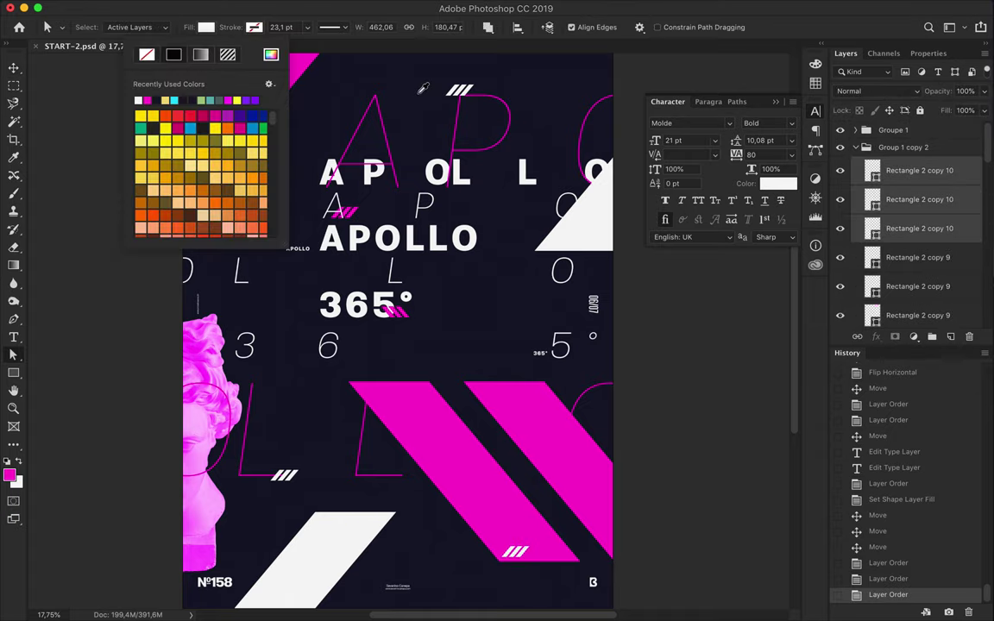
{"action": "left_click", "coordinate": [422, 88]}
{"action": "key", "text": "v"}
{"action": "key", "text": "ctrl+t"}
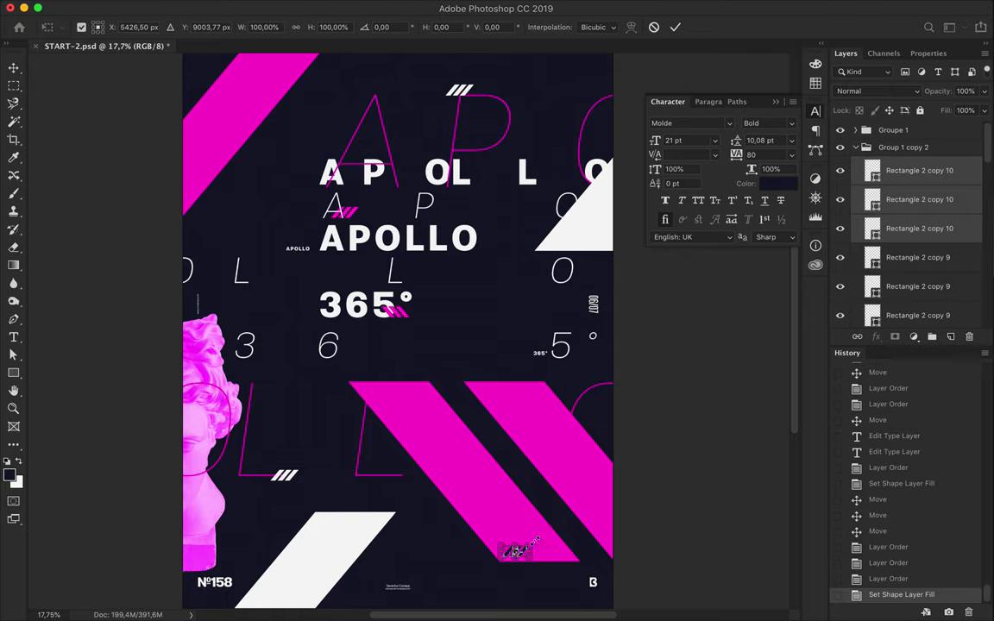
{"action": "left_click_drag", "start_coordinate": [535, 542], "coordinate": [638, 455]}
{"action": "left_click_drag", "start_coordinate": [552, 509], "coordinate": [530, 479]}
{"action": "key", "text": "Return"}
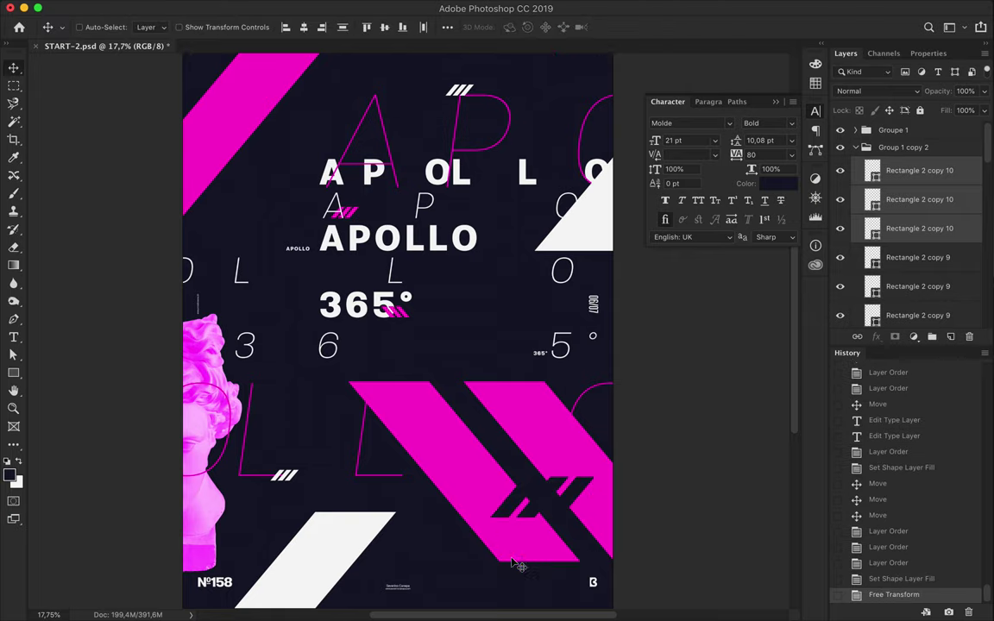